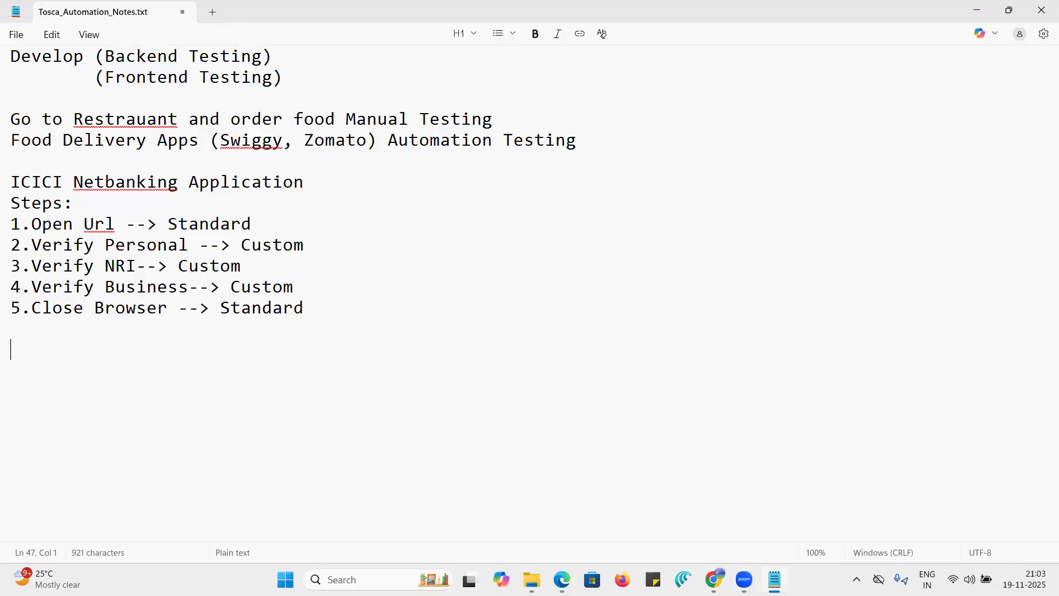
- Add a separator line of equals signs below the ICICI steps, followed by the date 19-11-2025
{"action": "type", "text": "==========================================================="}
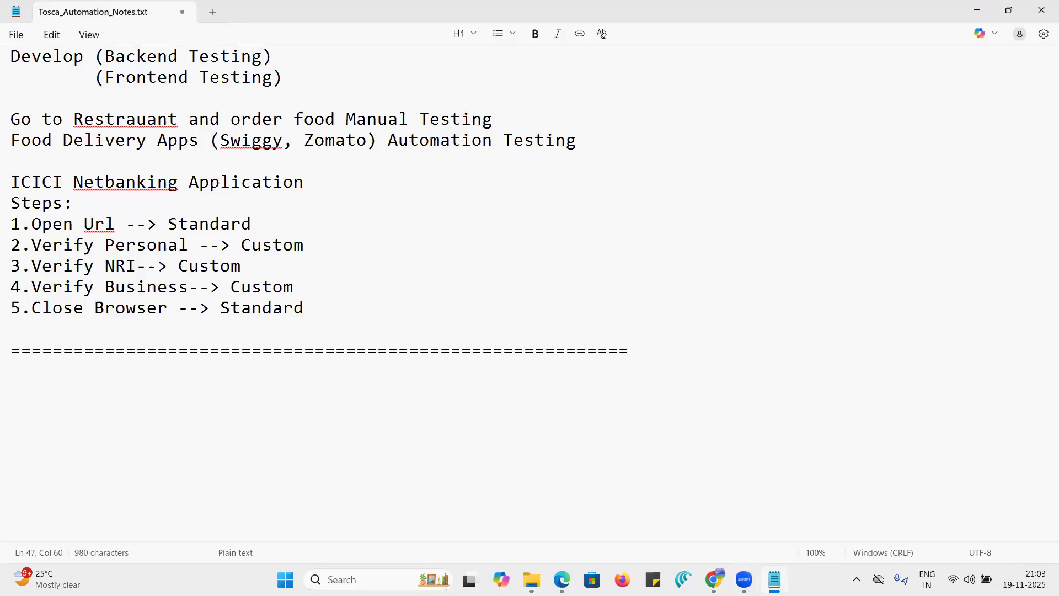
{"action": "key", "text": "Return"}
{"action": "type", "text": "19"}
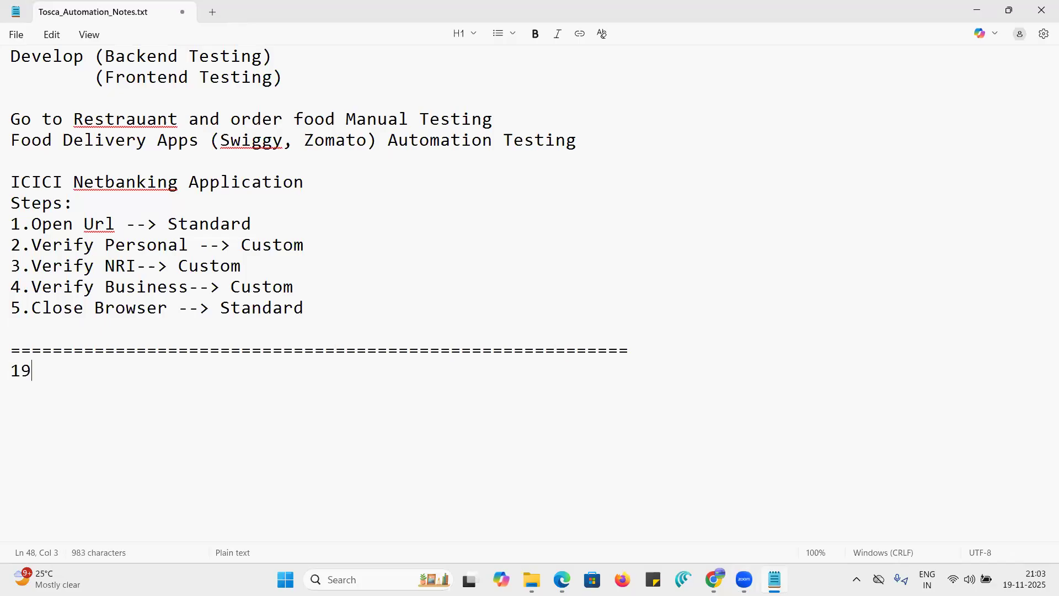
{"action": "type", "text": "-11-2025"}
{"action": "key", "text": "Return"}
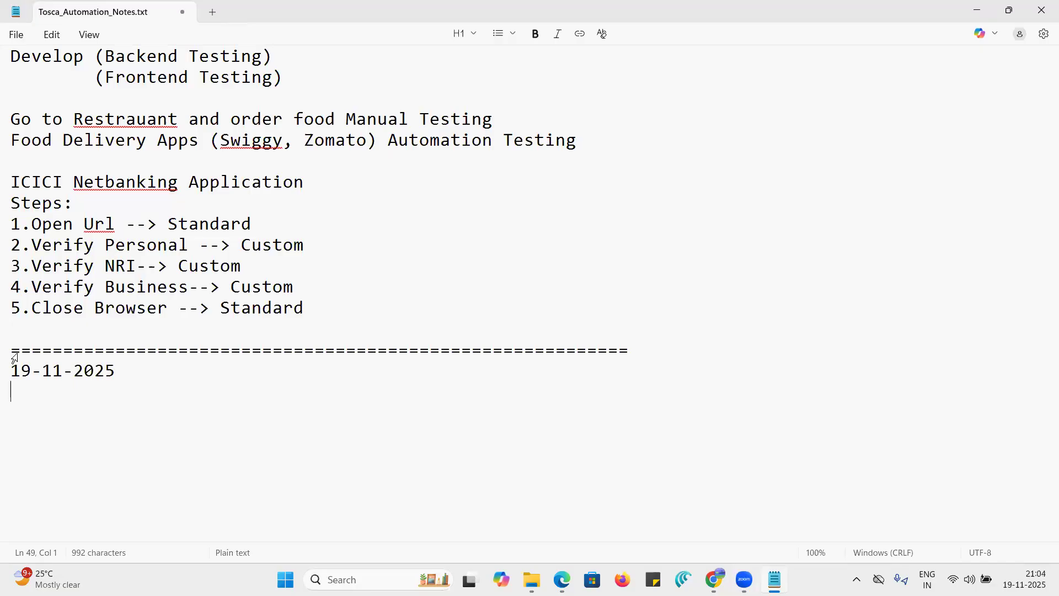
- Add the heading "Tosca Versions" below the date, leaving one blank line between them
{"action": "key", "text": "Return"}
{"action": "type", "text": "Tosca Versions"}
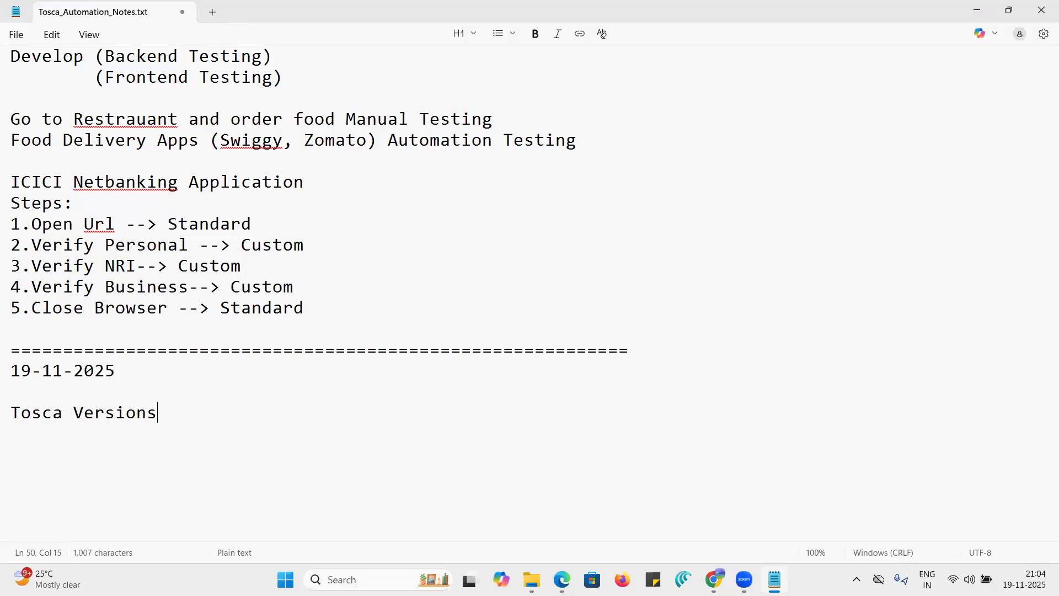
- Leave a blank line under the heading and write "Before 15.1 Versions"
{"action": "key", "text": "Return"}
{"action": "key", "text": "Return"}
{"action": "type", "text": "B"}
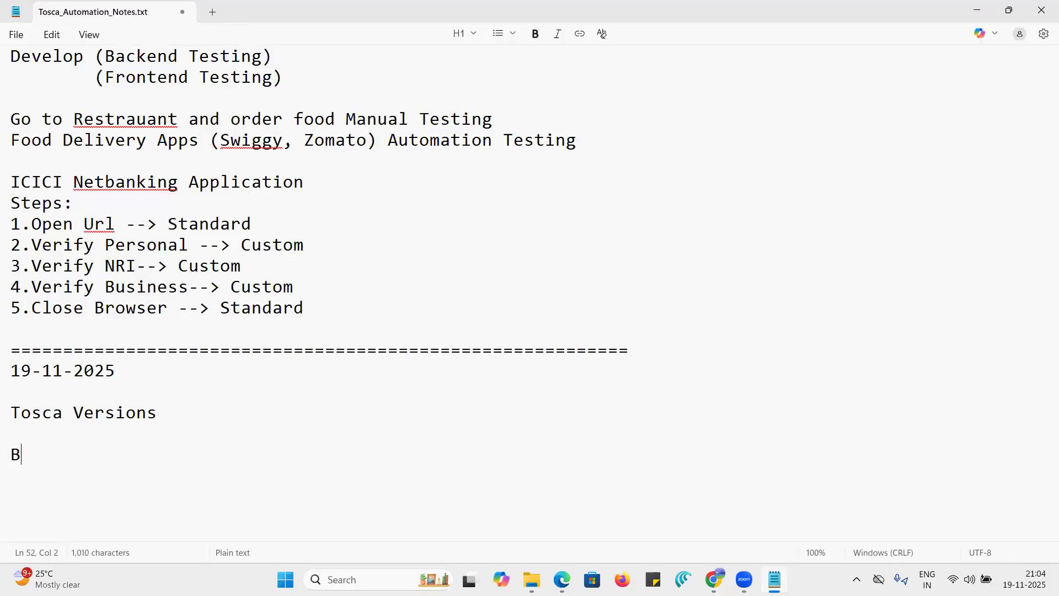
{"action": "type", "text": "efore 15.1"}
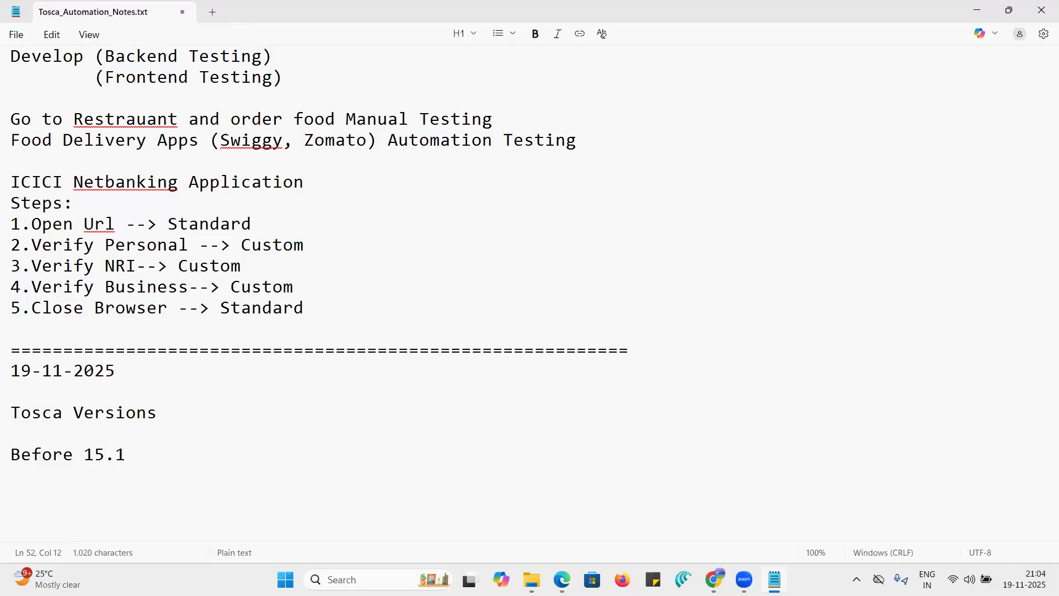
{"action": "type", "text": " Versions(10,11"}
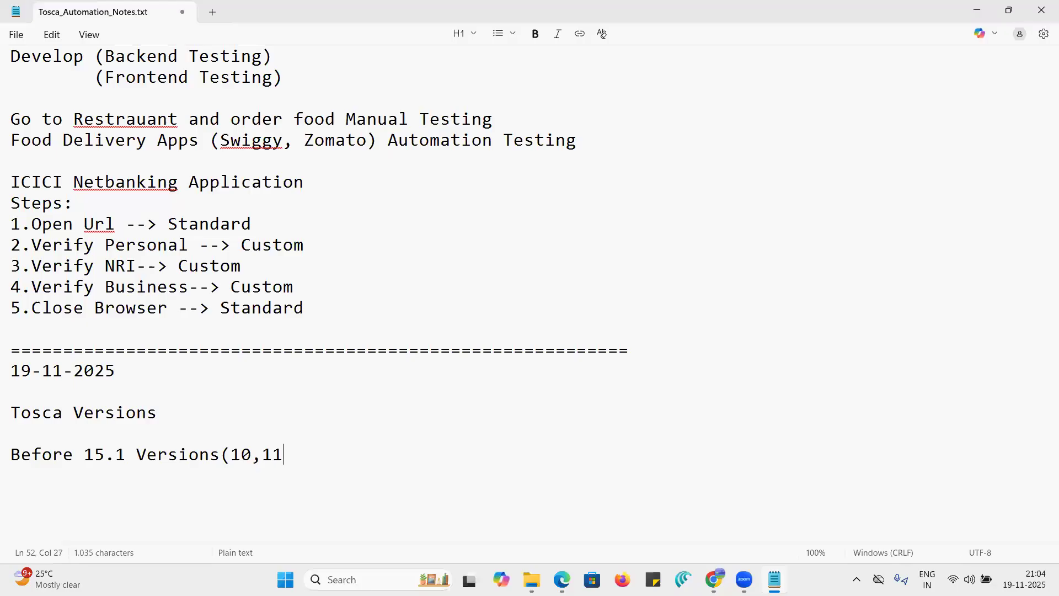
{"action": "type", "text": ",12,13,14)"}
- Write "After 15.1 Versions" on the line below the "Before 15.1" entry
{"action": "key", "text": "Return"}
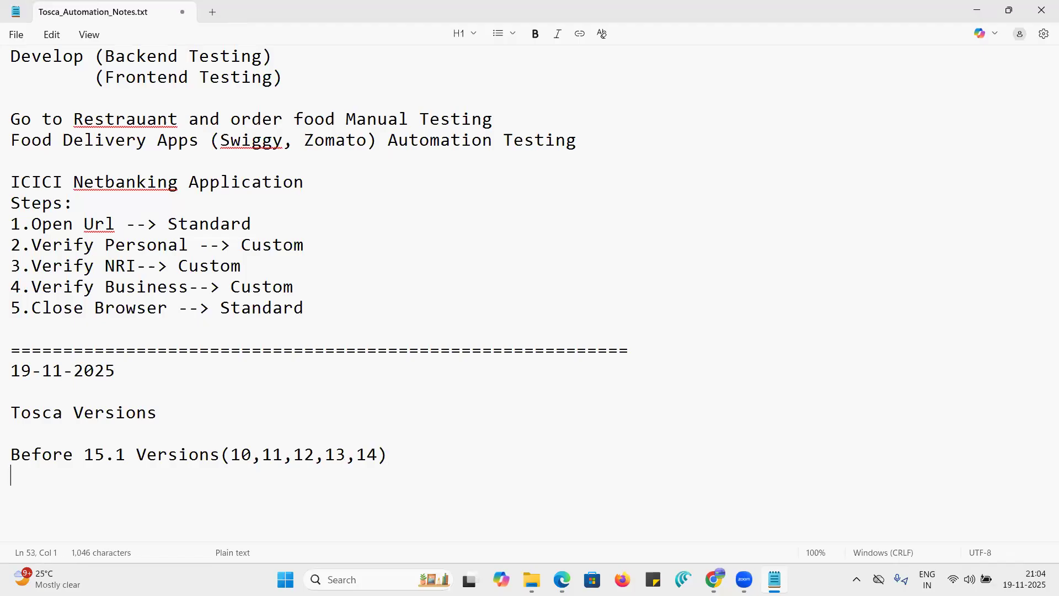
{"action": "type", "text": "After 15.1 "}
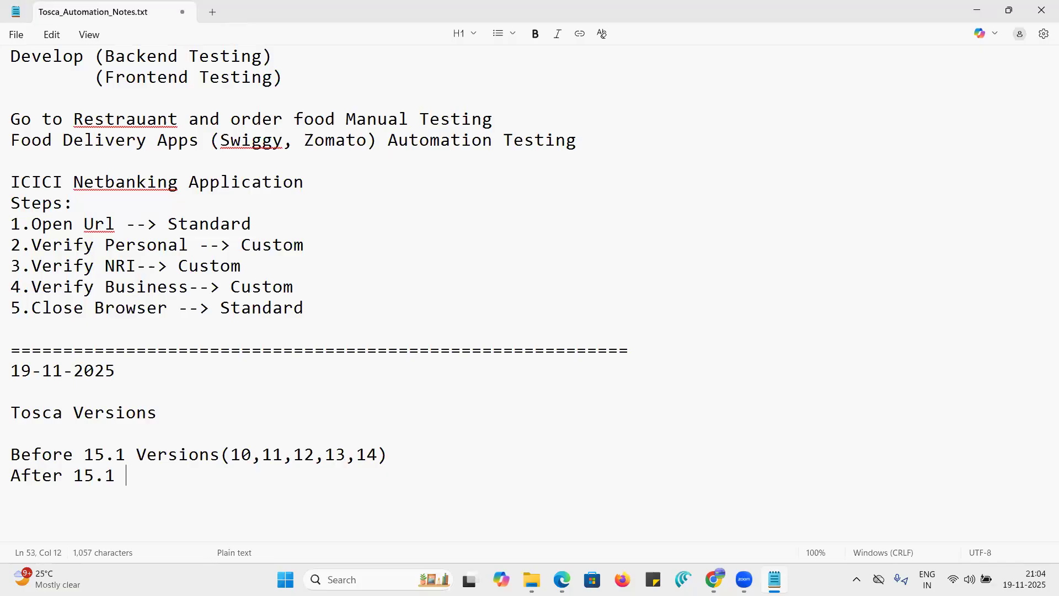
{"action": "type", "text": "Versions("}
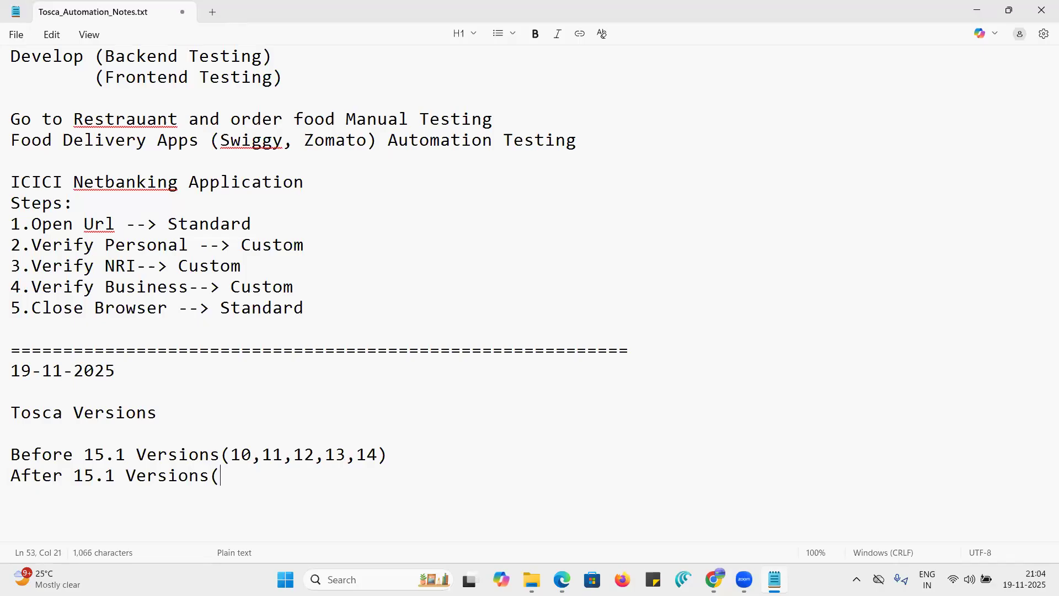
{"action": "type", "text": "16"}
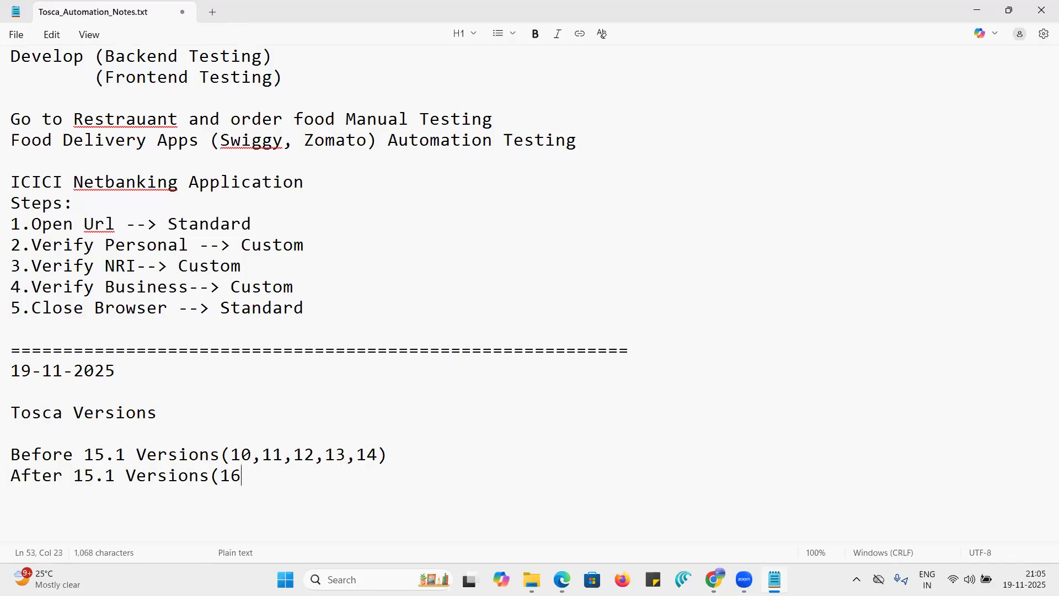
{"action": "type", "text": ",2023.1,2023"}
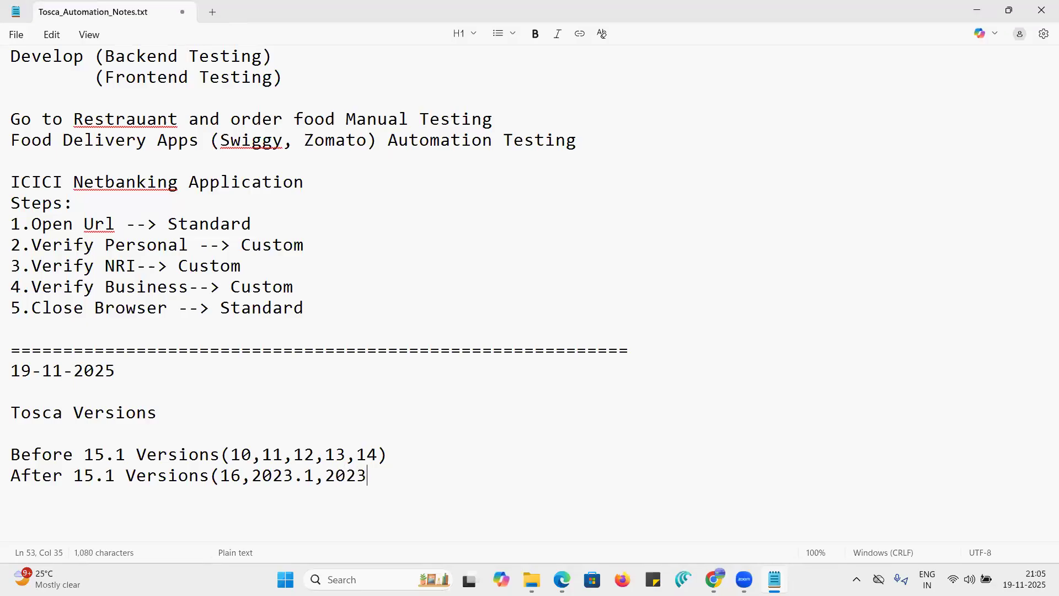
{"action": "type", "text": ".2,2024.1,2024"}
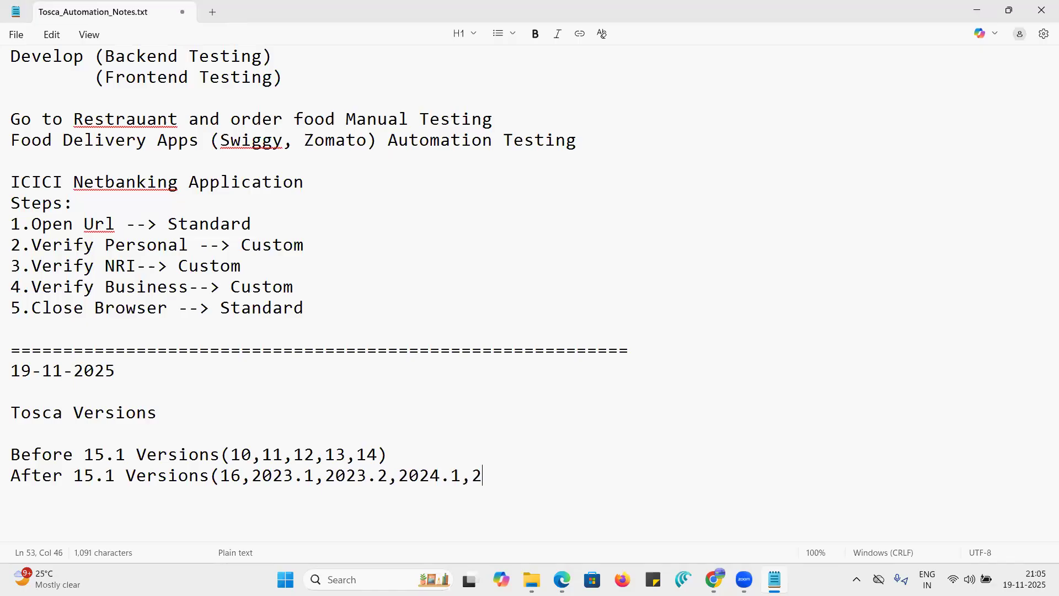
{"action": "type", "text": ".2"}
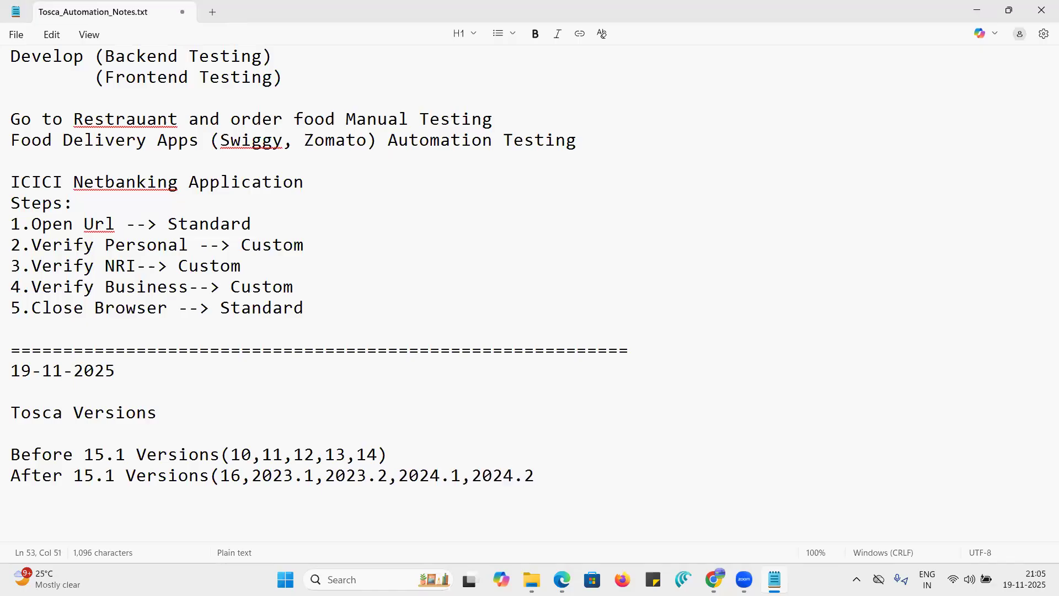
{"action": "type", "text": ")"}
- Add the line "Latest version of tosca is 2025.1" below the "After 15.1" entry
{"action": "key", "text": "Return"}
{"action": "type", "text": "Latest"}
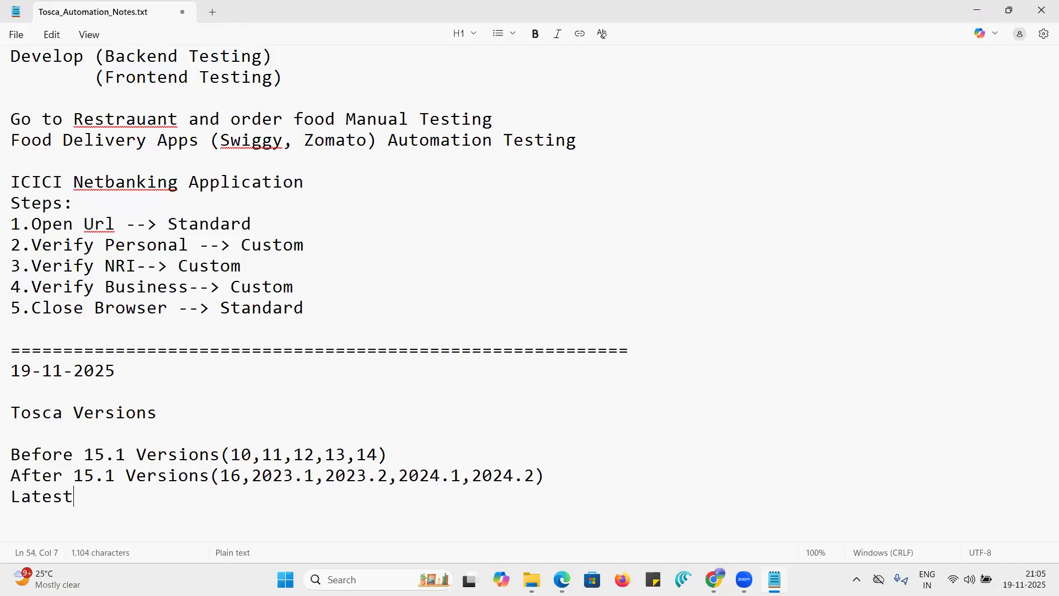
{"action": "type", "text": " ve"}
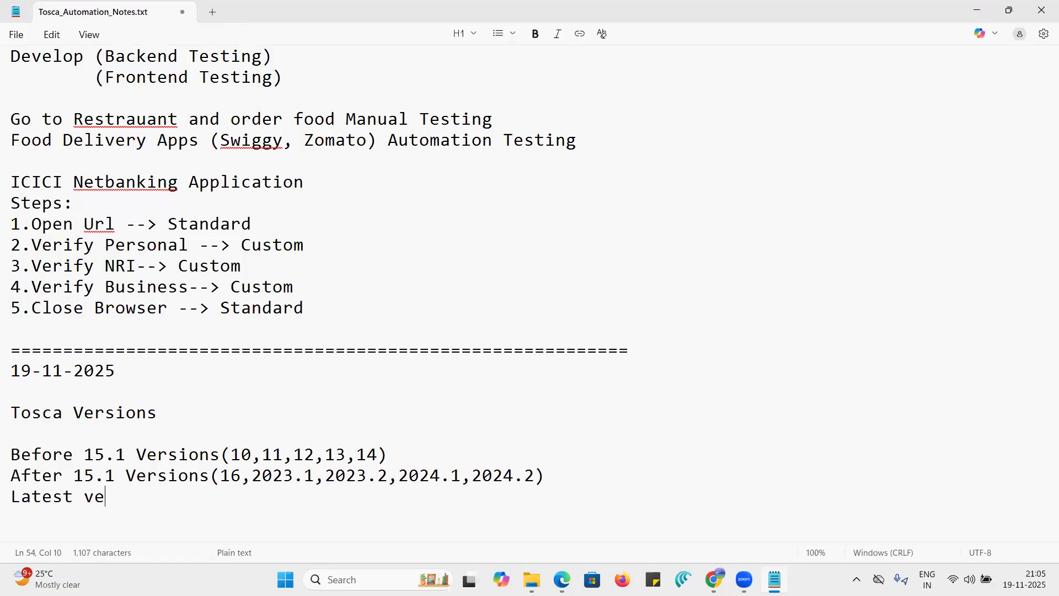
{"action": "type", "text": "rsion o"}
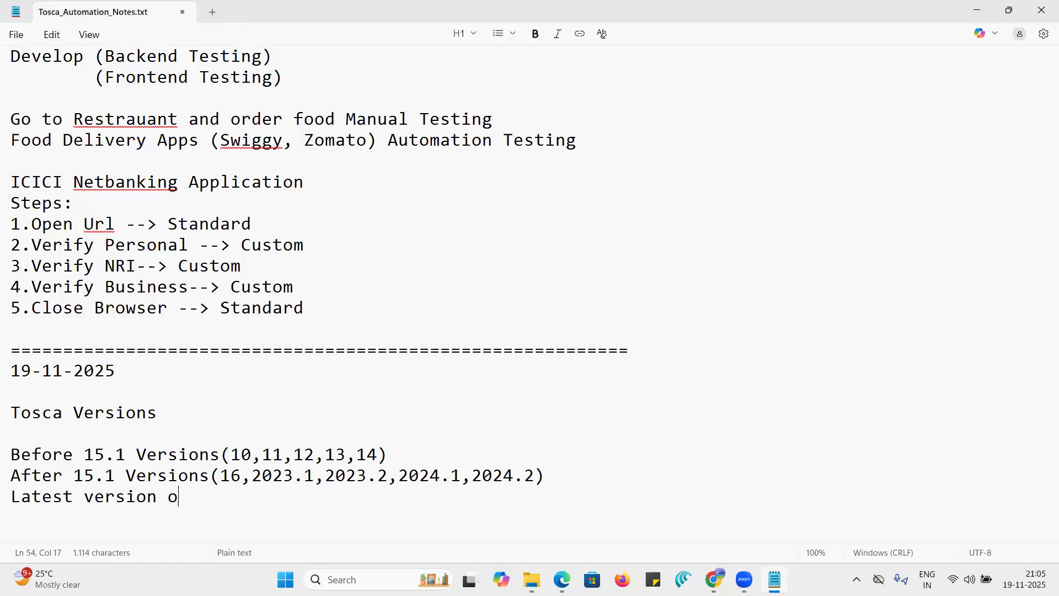
{"action": "type", "text": "f tosca is "}
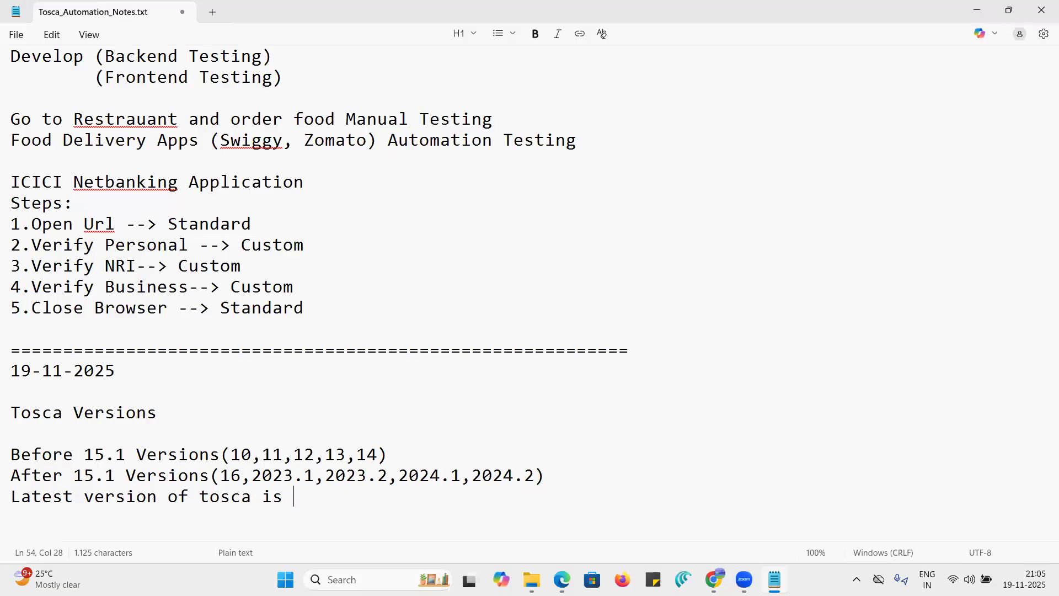
{"action": "type", "text": "202"}
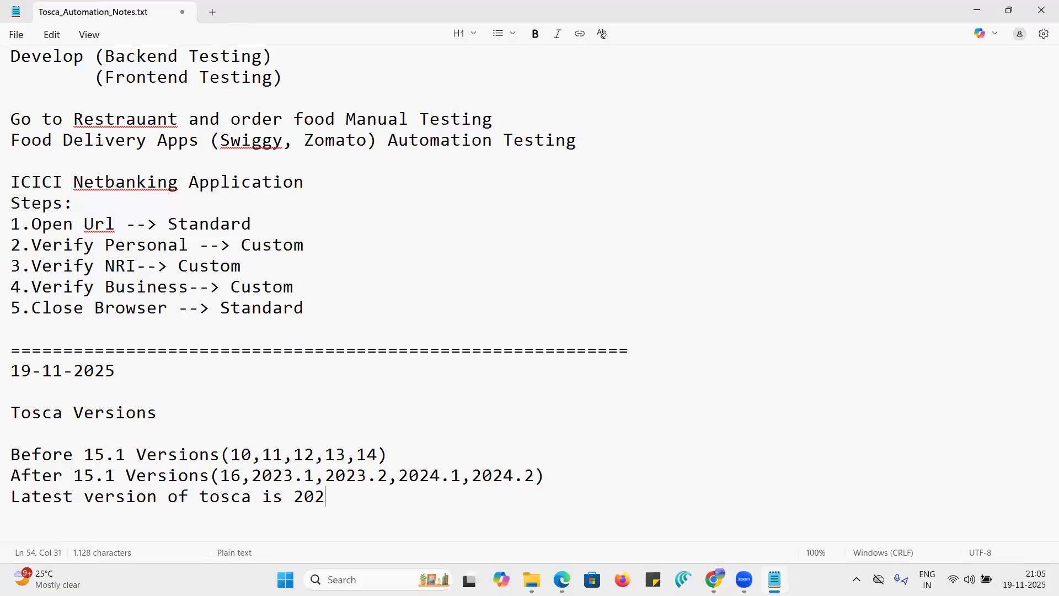
{"action": "type", "text": "5.1"}
- Insert a blank line between the "Before 15.1" and "After 15.1" entries
{"action": "scroll", "coordinate": [40, 354], "scroll_direction": "down", "scroll_amount": 1}
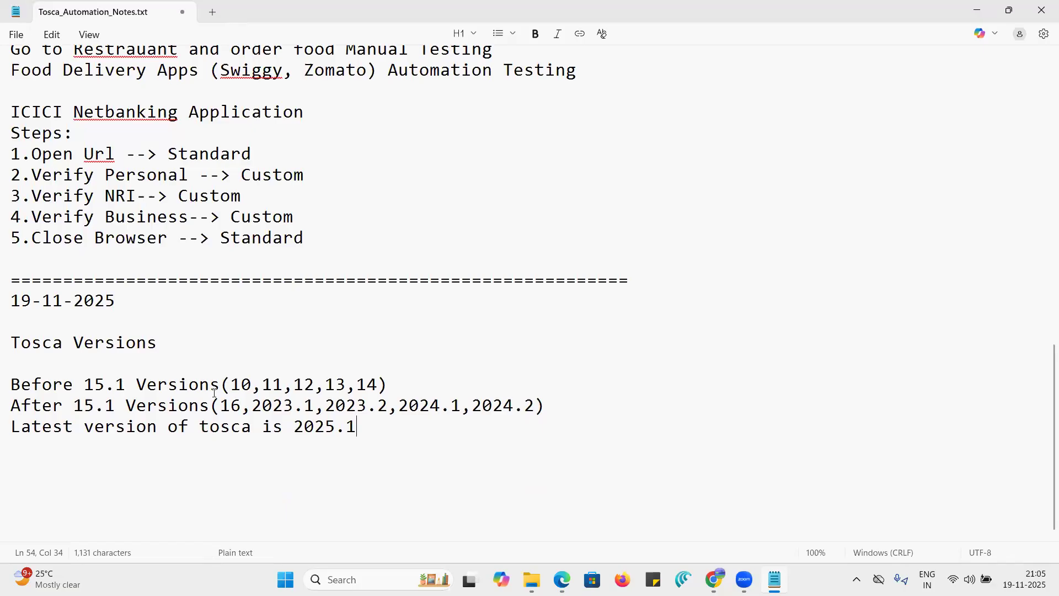
{"action": "left_click", "coordinate": [400, 381]}
{"action": "key", "text": "Return"}
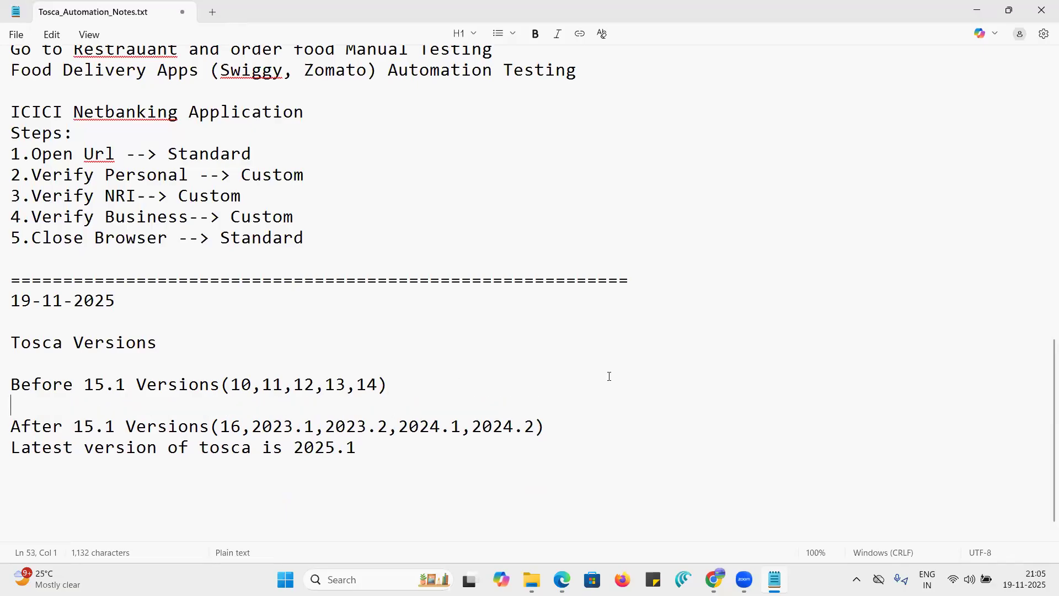
- Insert the line "Vision AI and GenAI Features in tosca" between the "After 15.1" entry and the latest version line
{"action": "left_click", "coordinate": [558, 418]}
{"action": "key", "text": "Return"}
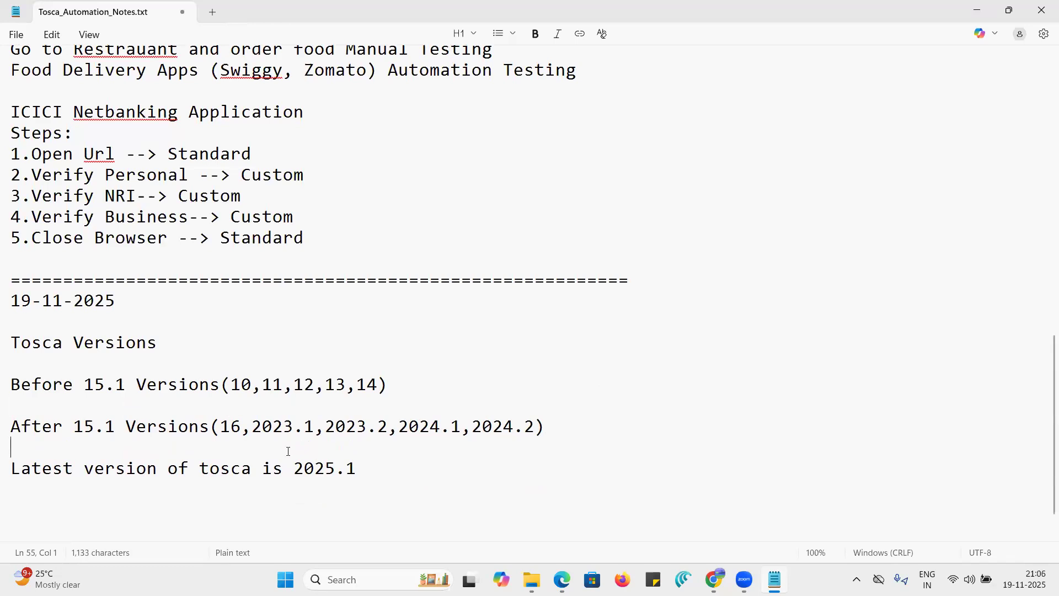
{"action": "type", "text": "Vision AI and "}
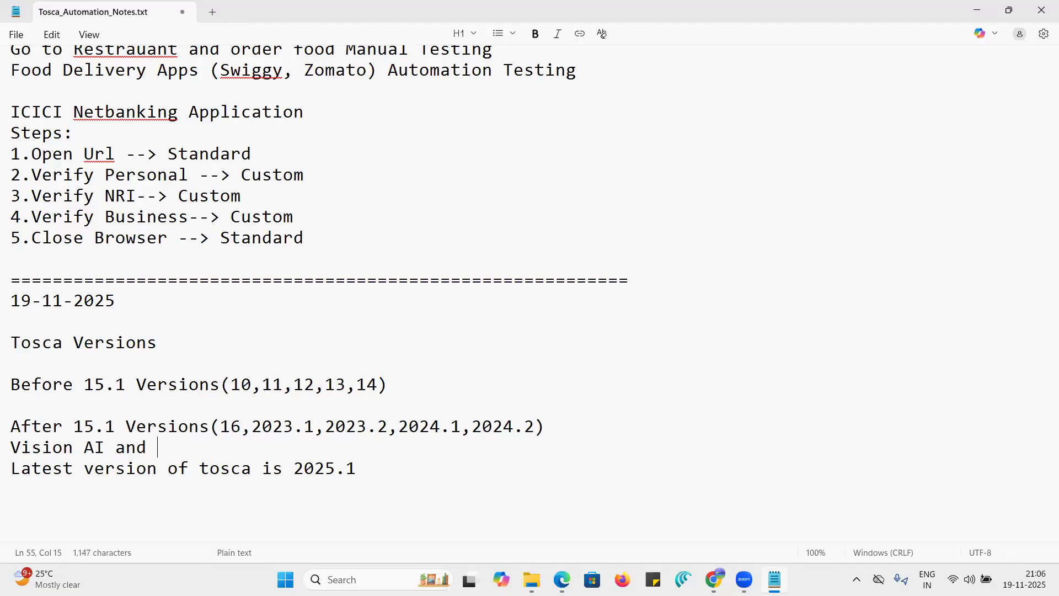
{"action": "type", "text": "GenAI Features "}
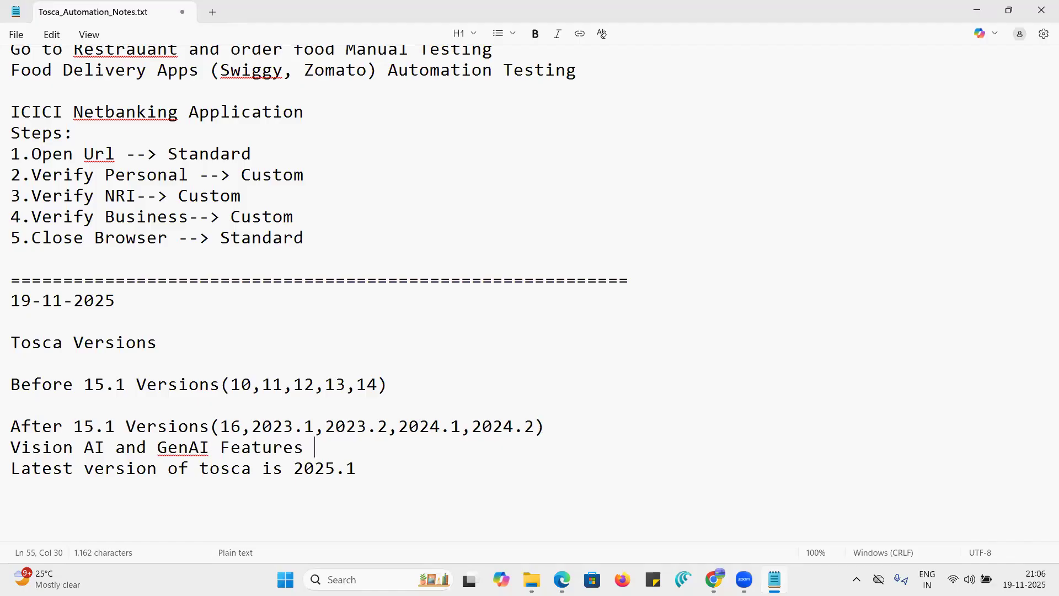
{"action": "type", "text": "in tosca"}
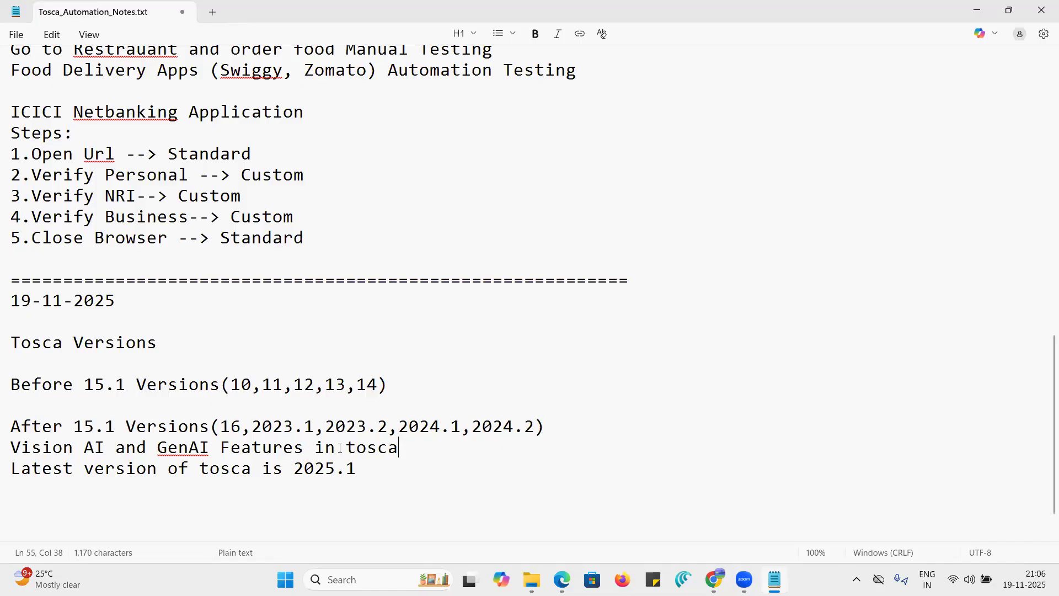
- Extend the Vision AI line by inserting "are used" before "in tosca" and adding "from 16.1" at its end
{"action": "left_click", "coordinate": [316, 448]}
{"action": "type", "text": "are used"}
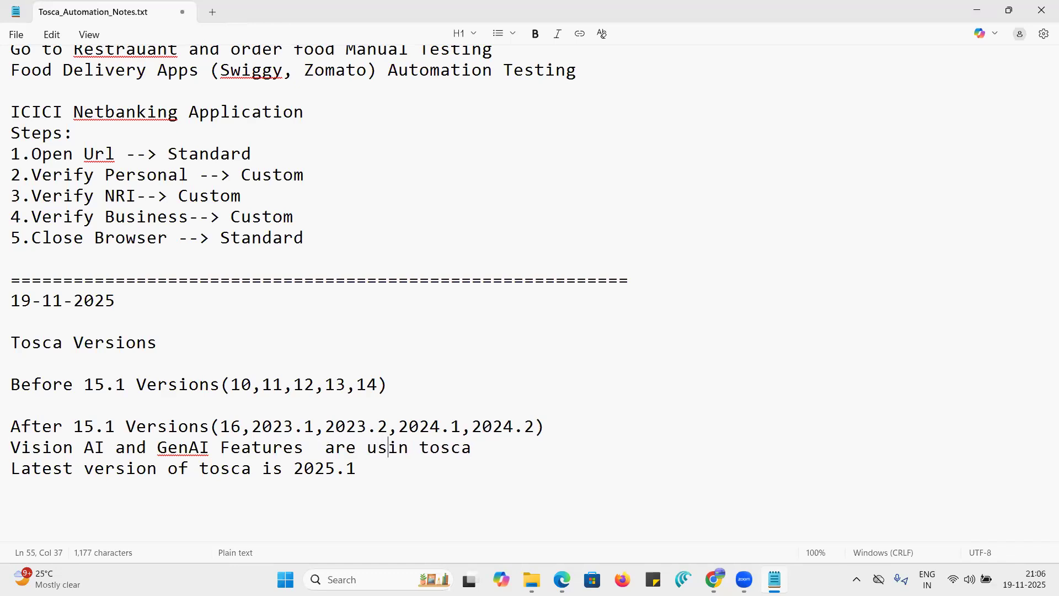
{"action": "left_click", "coordinate": [523, 447]}
{"action": "type", "text": "from 1"}
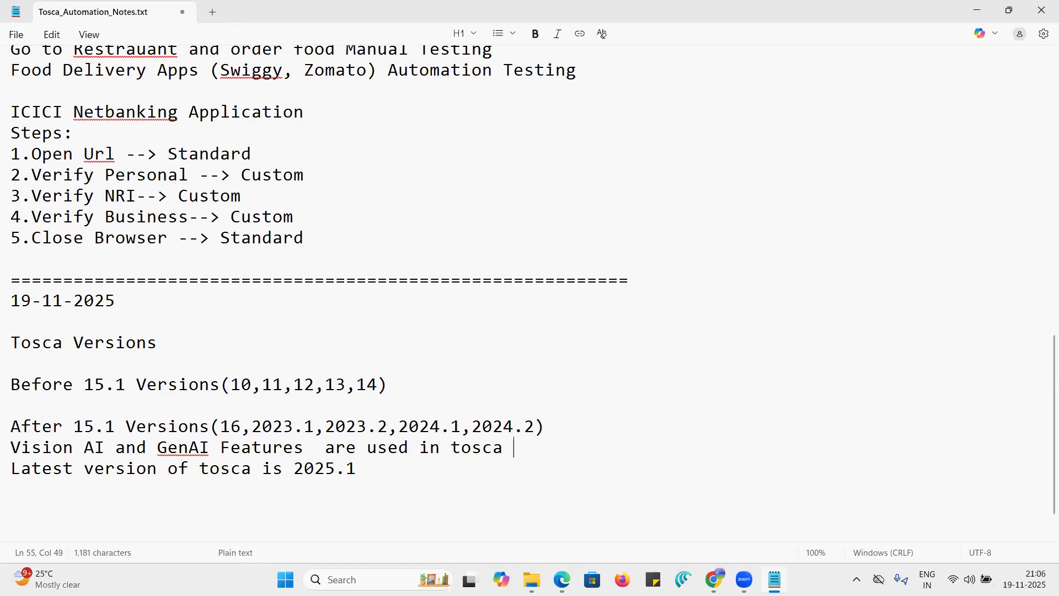
{"action": "type", "text": "6"}
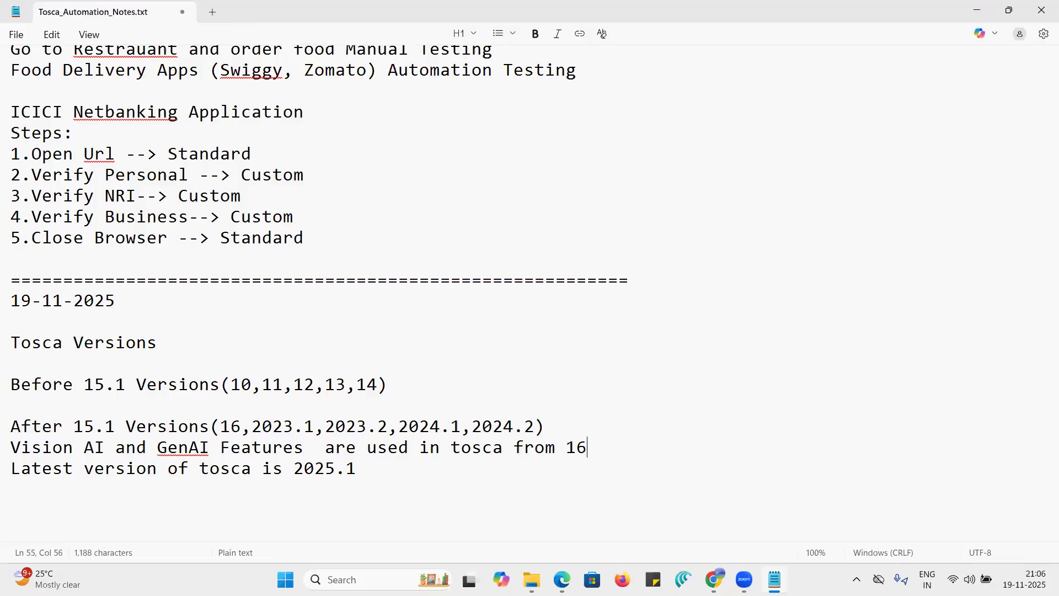
{"action": "type", "text": ".1"}
- Insert "from 15.1" right after "Vision AI" in the features line
{"action": "left_click", "coordinate": [116, 447]}
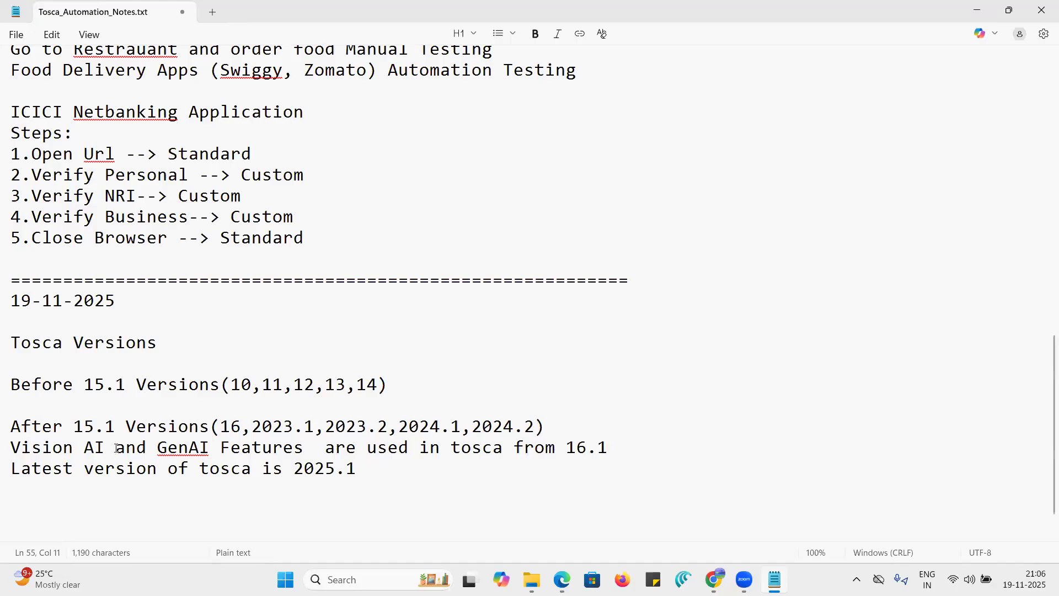
{"action": "type", "text": "from"}
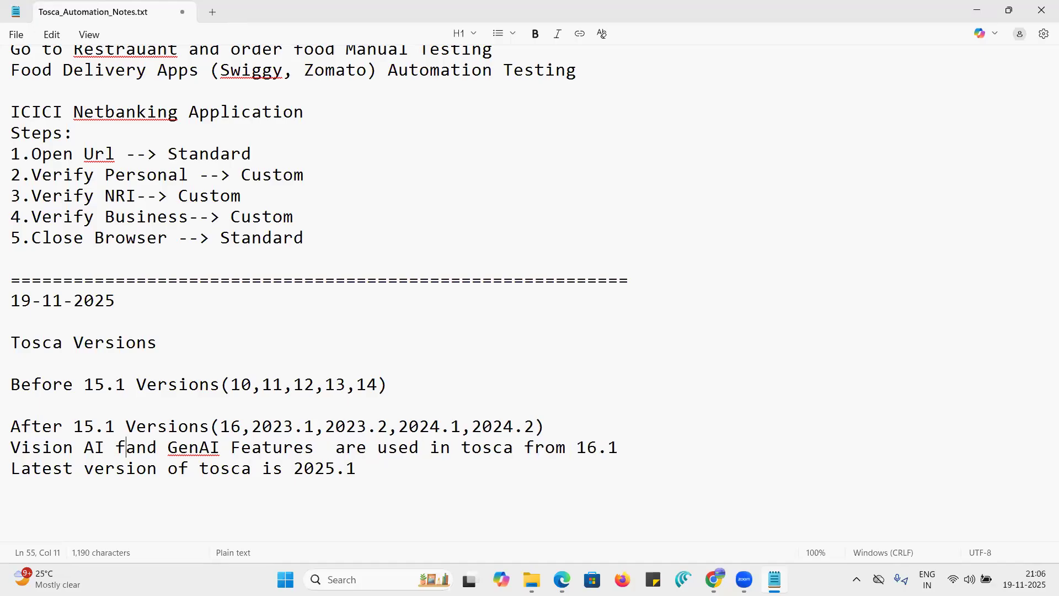
{"action": "type", "text": " 1"}
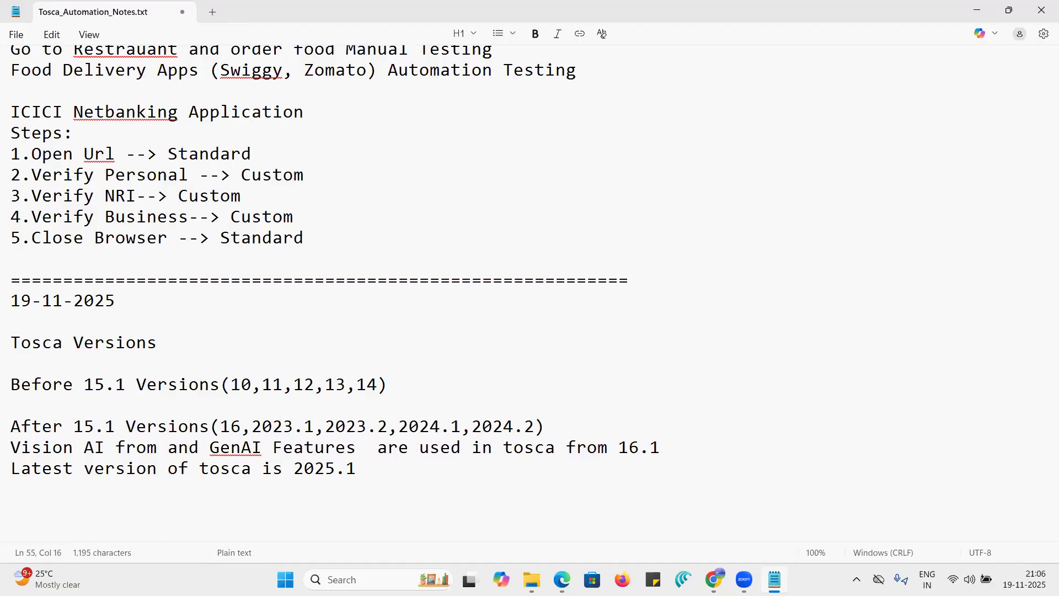
{"action": "type", "text": "65"}
{"action": "key", "text": "BackSpace"}
{"action": "key", "text": "BackSpace"}
{"action": "type", "text": "5.1"}
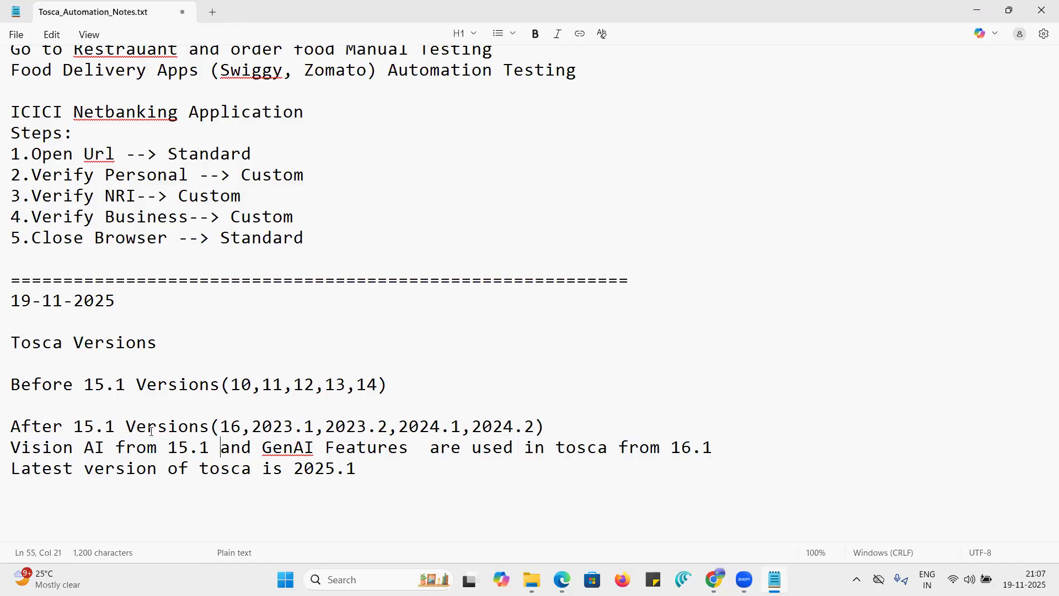
- Add a blank line and start a new line below the "Latest version of tosca is 2025.1" entry
{"action": "left_click", "coordinate": [371, 468]}
{"action": "scroll", "coordinate": [782, 234], "scroll_direction": "down", "scroll_amount": 1}
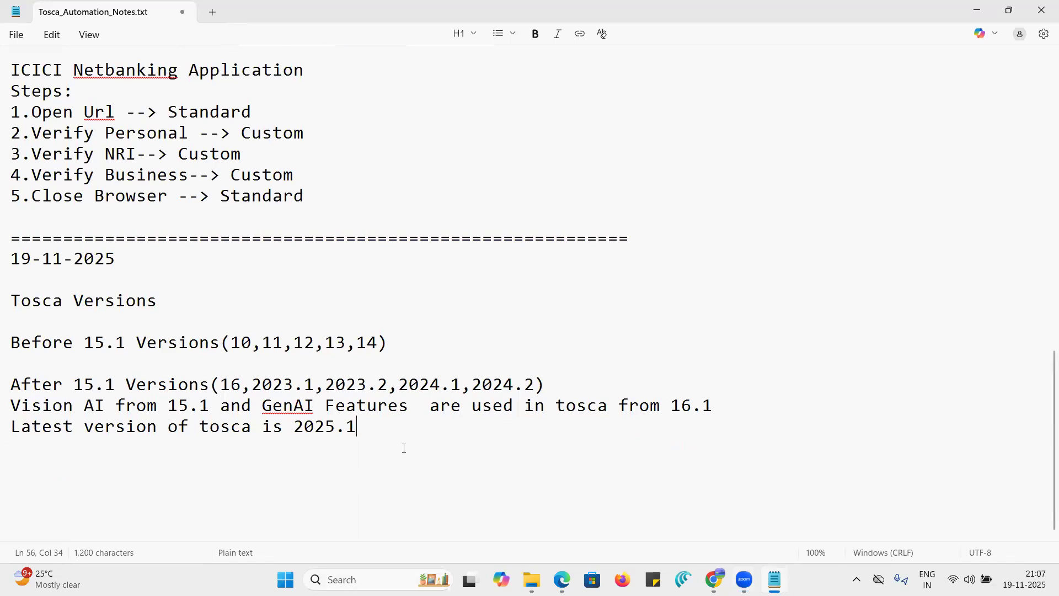
{"action": "key", "text": "Return"}
{"action": "key", "text": "Return"}
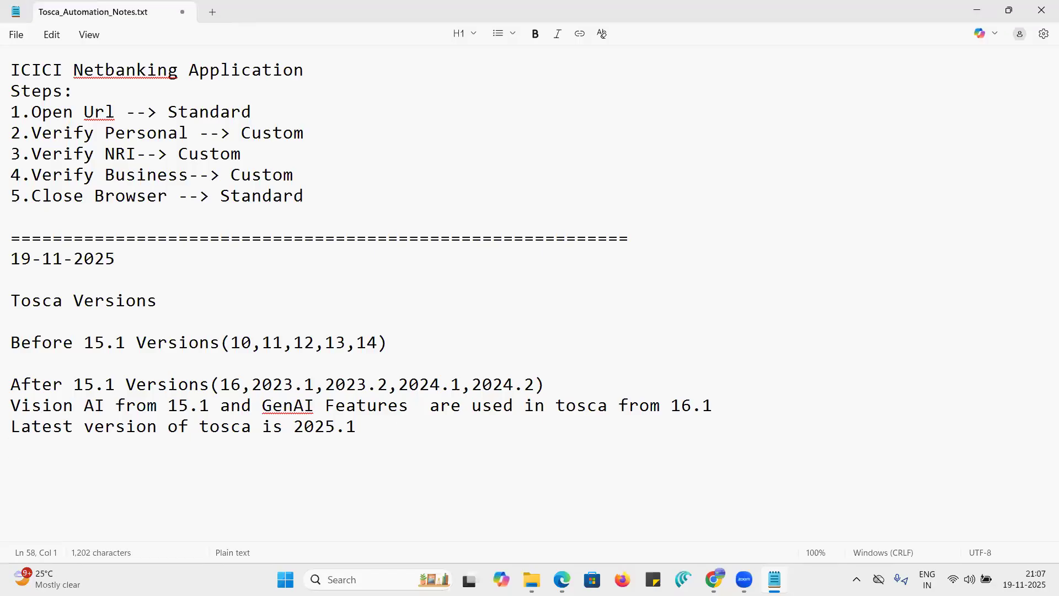
{"action": "scroll", "coordinate": [35, 405], "scroll_direction": "down", "scroll_amount": 1}
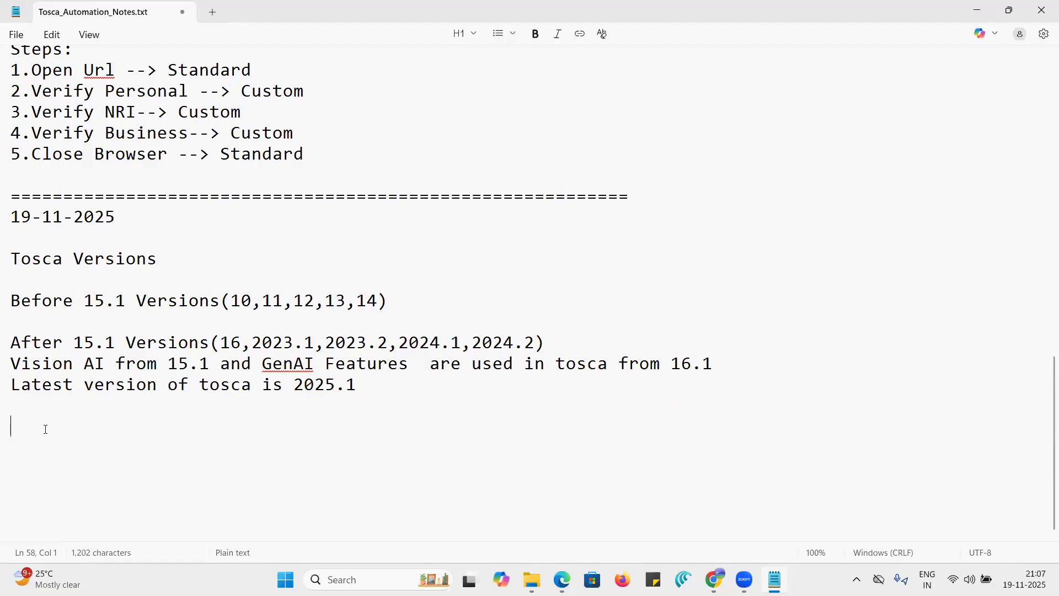
{"action": "type", "text": "Tosca"}
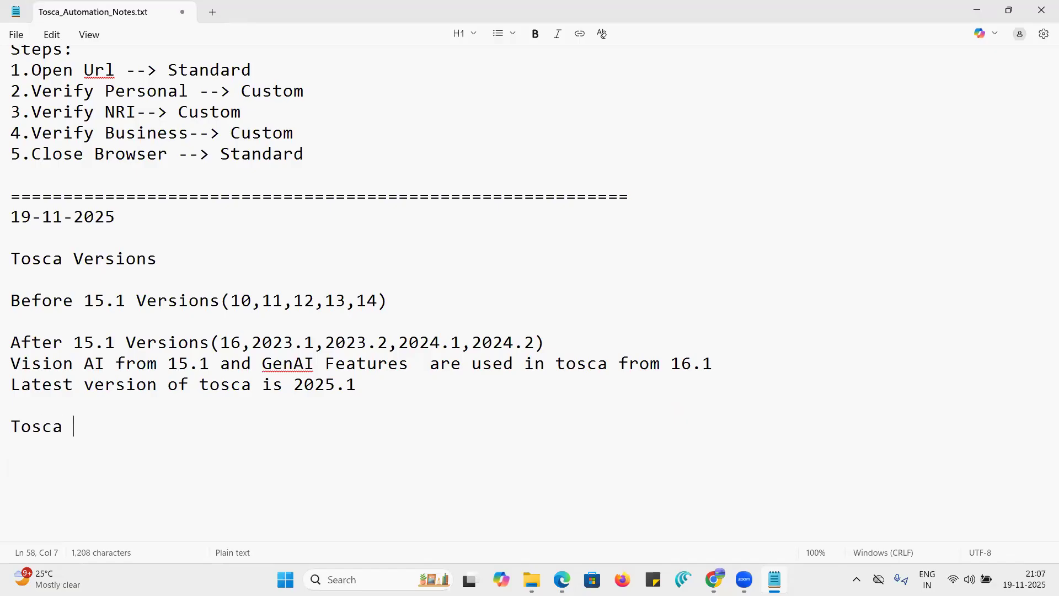
{"action": "key", "text": "BackSpace"}
{"action": "key", "text": "BackSpace"}
{"action": "key", "text": "BackSpace"}
{"action": "key", "text": "BackSpace"}
{"action": "key", "text": "BackSpace"}
- Write the heading "Workspaces in tosca" on the empty line at the end of the notes
{"action": "type", "text": "Workspaces "}
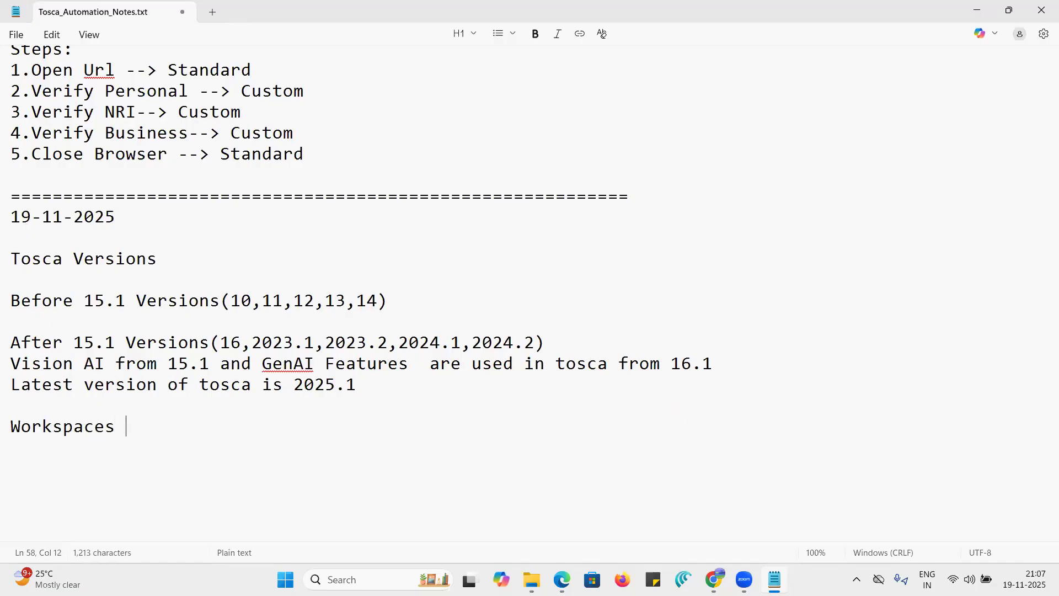
{"action": "type", "text": "in tosca"}
{"action": "key", "text": "Return"}
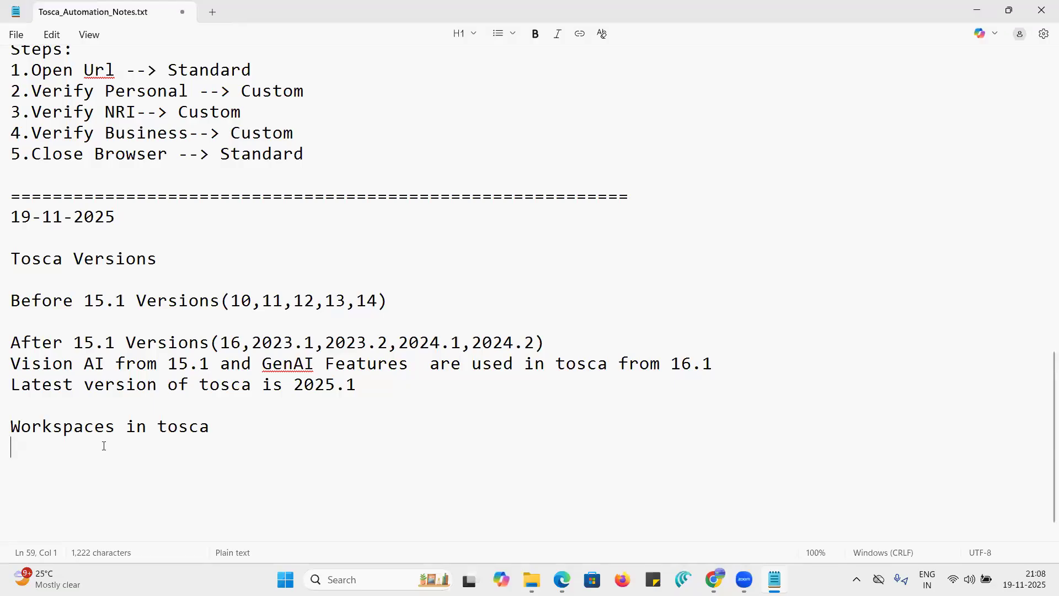
- List "Single user workspace" and "Multi User Workspace" on separate lines under the workspaces heading
{"action": "type", "text": "Single u"}
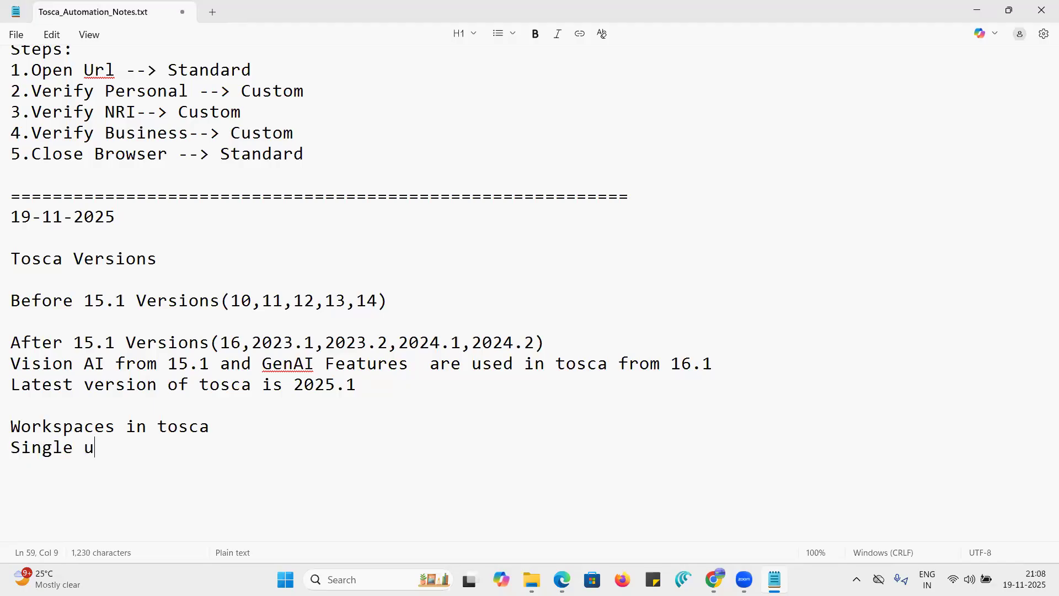
{"action": "type", "text": "ser wor"}
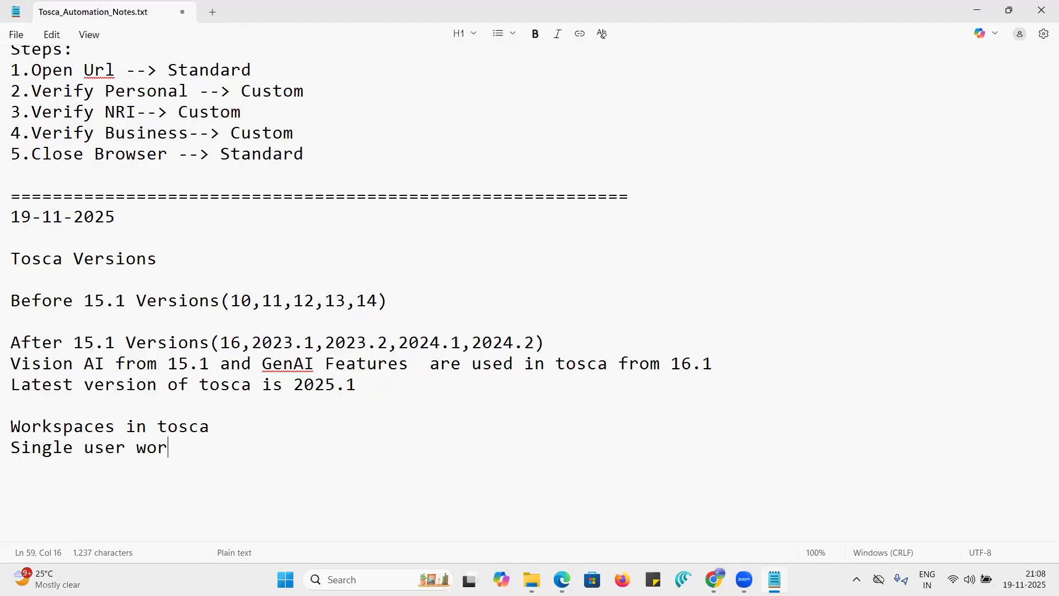
{"action": "type", "text": "kspace"}
{"action": "key", "text": "Return"}
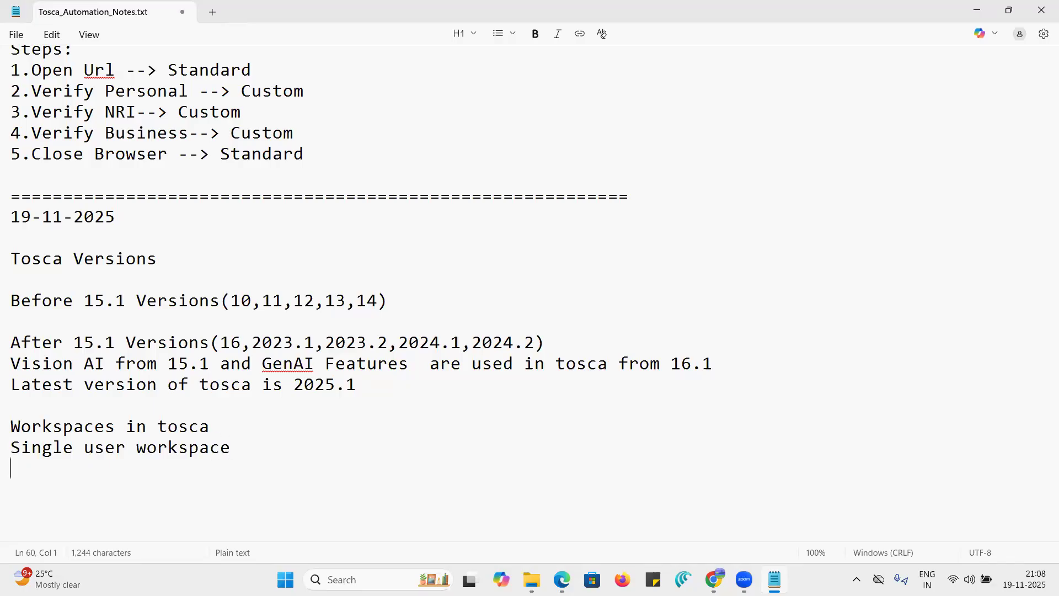
{"action": "type", "text": "Multi User "}
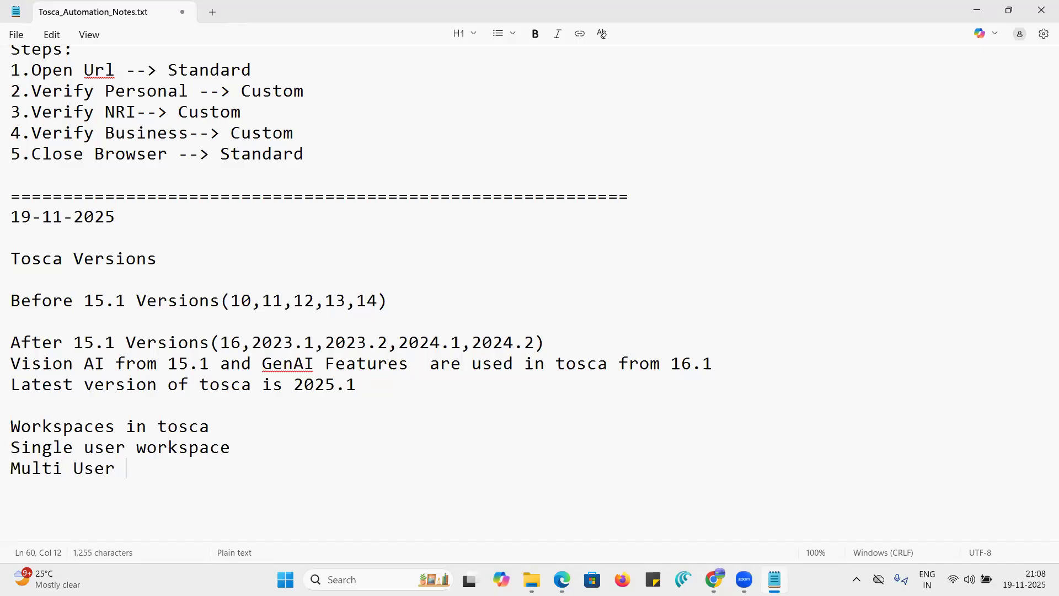
{"action": "type", "text": "Workspace"}
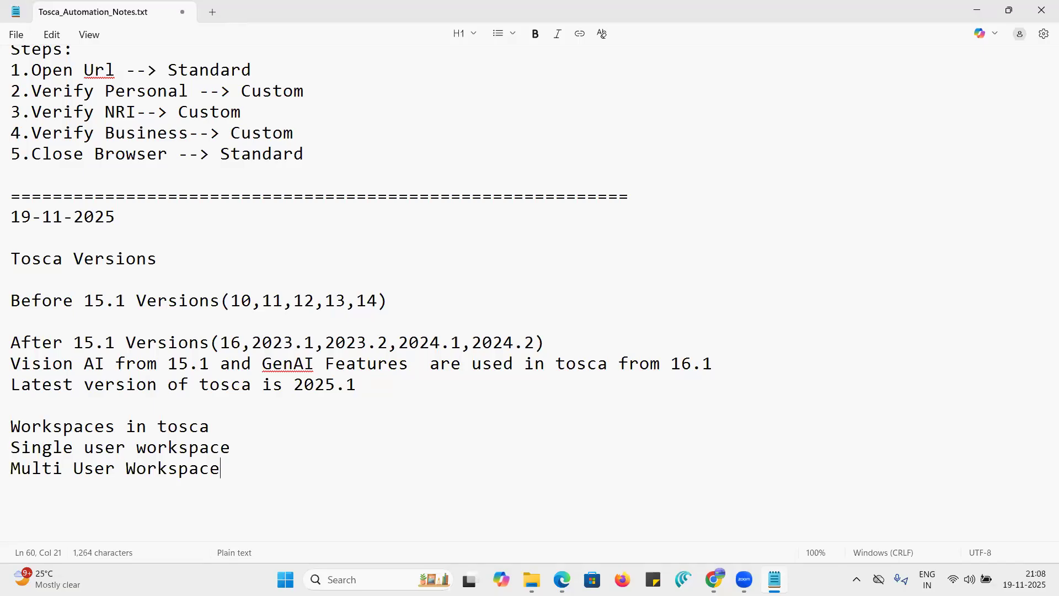
- Append "--> Only Single User will be working in this workspace" to the "Single user workspace" line
{"action": "left_click", "coordinate": [236, 457]}
{"action": "type", "text": "--> Only"}
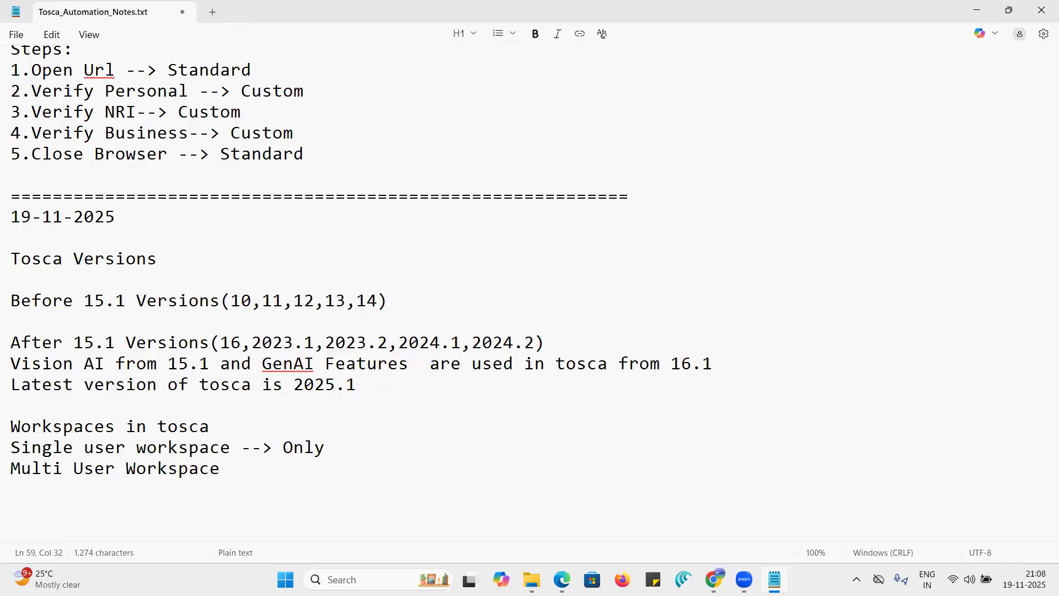
{"action": "type", "text": "Single "}
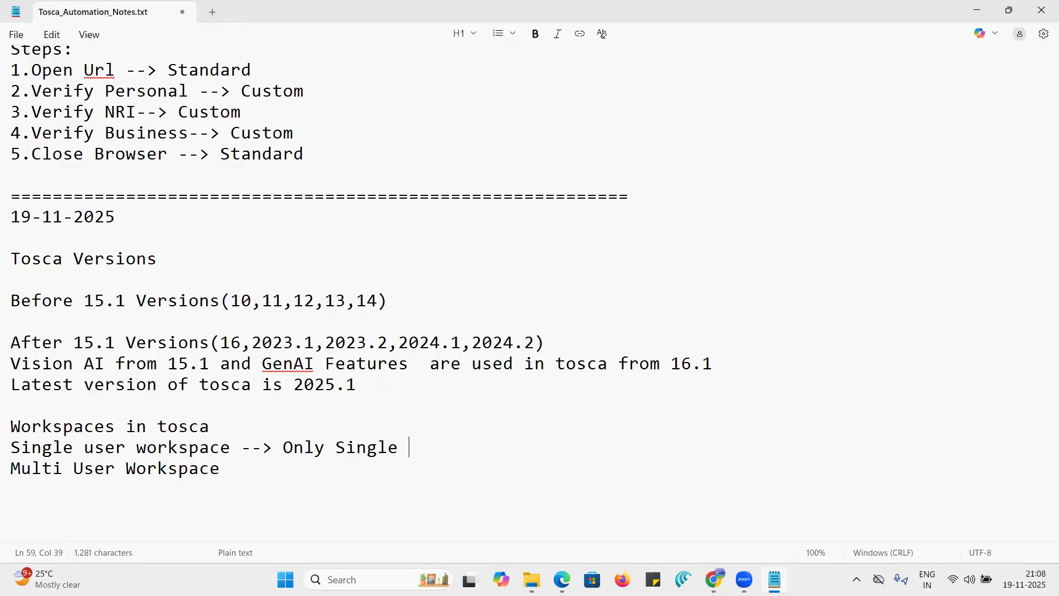
{"action": "type", "text": "User will be working in th"}
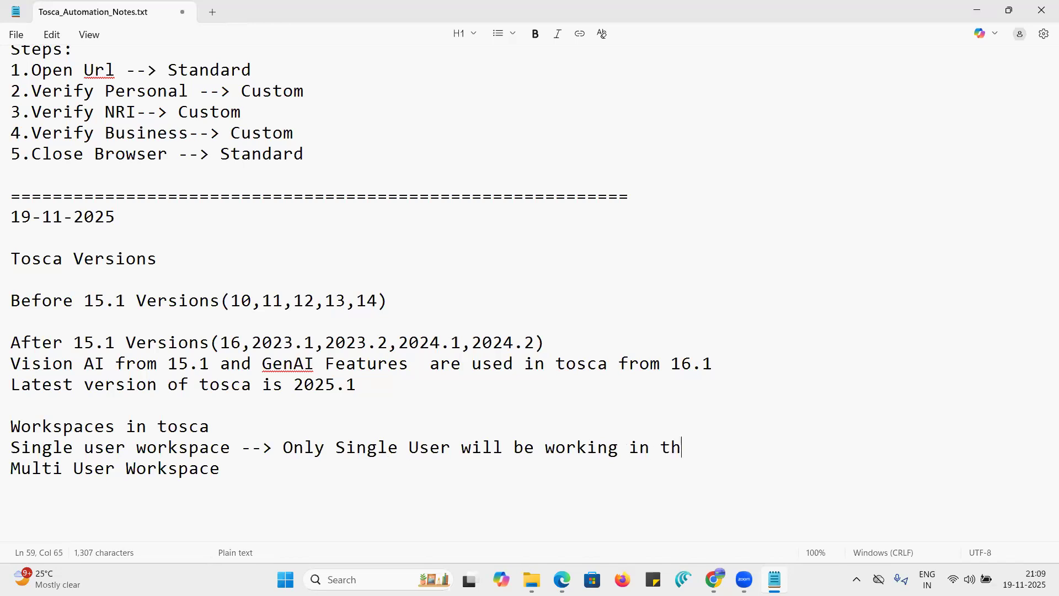
{"action": "type", "text": "is workspace"}
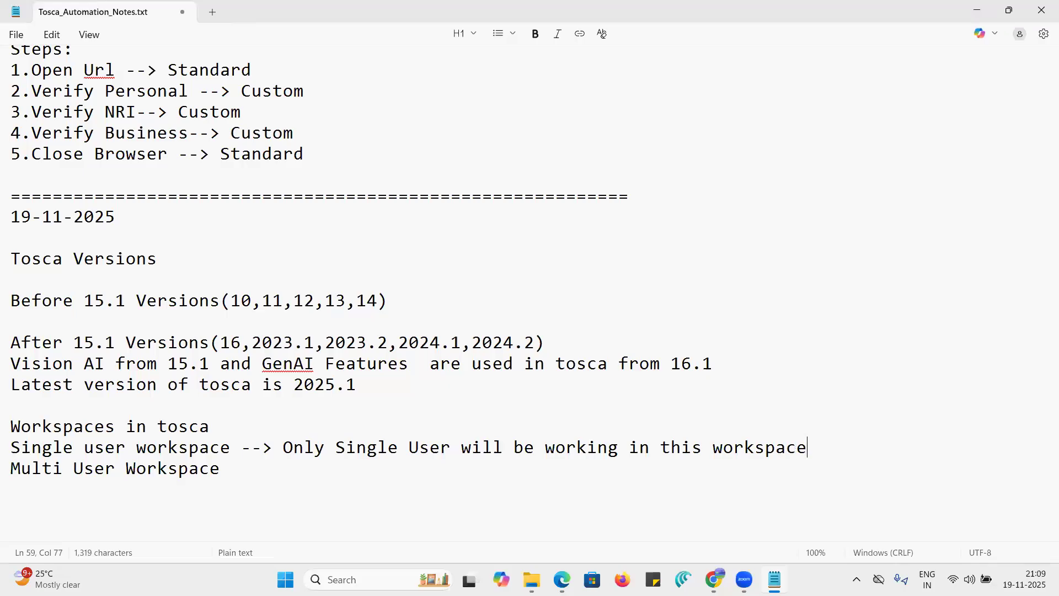
- Append "--> Multiple Users will be working in this workspace." to the "Multi User Workspace" line
{"action": "left_click", "coordinate": [230, 468]}
{"action": "type", "text": "--> Multiple "}
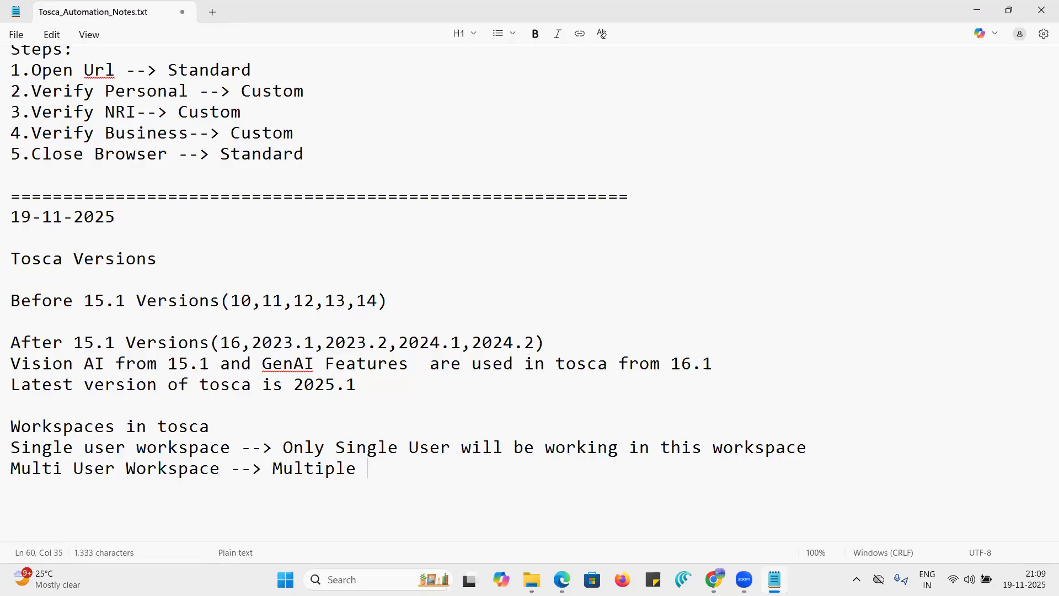
{"action": "type", "text": "Users will "}
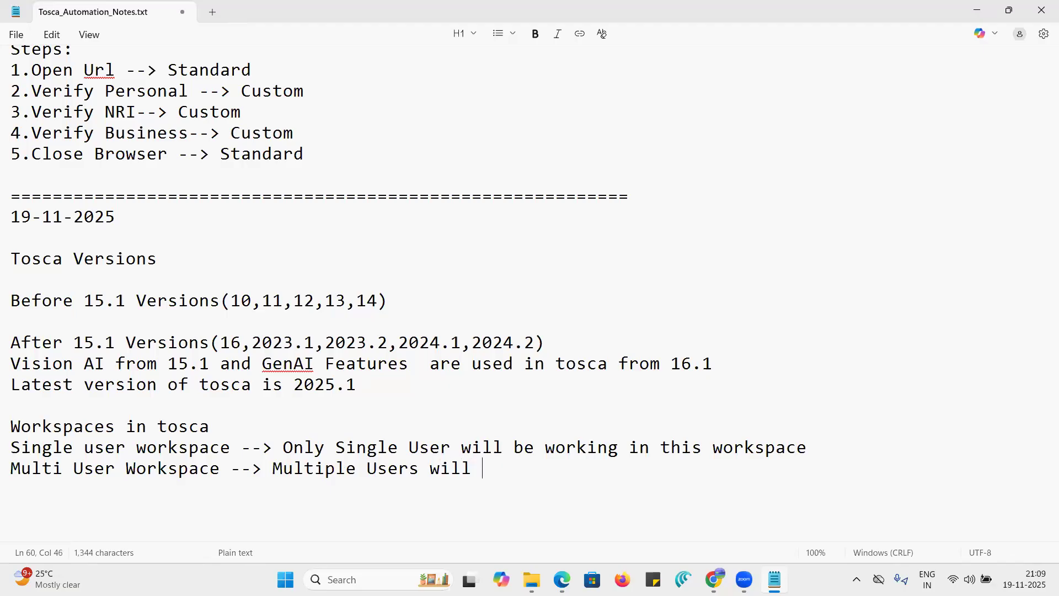
{"action": "type", "text": "be wor"}
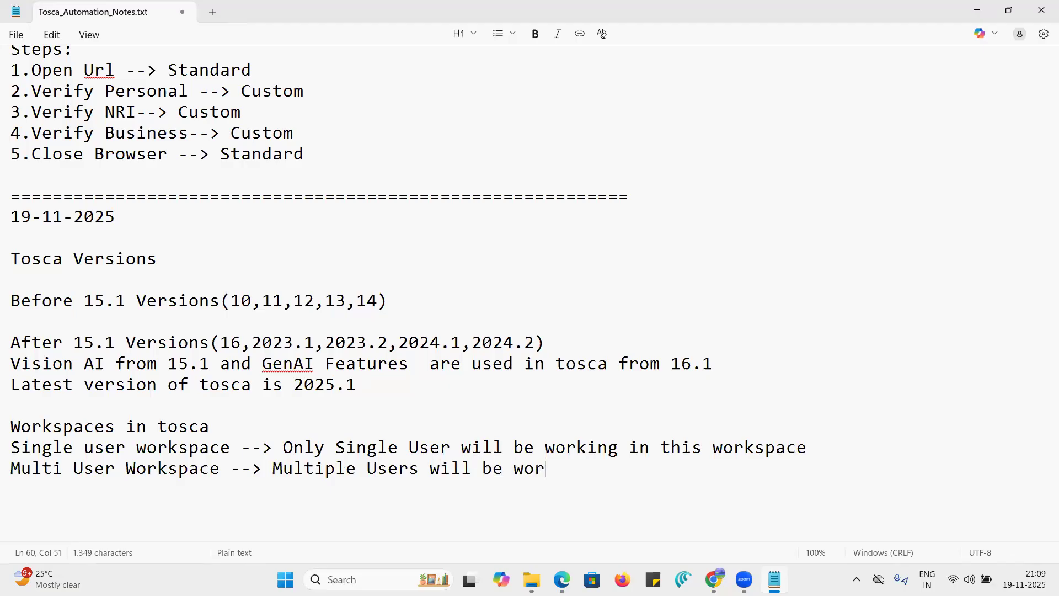
{"action": "type", "text": "king in "}
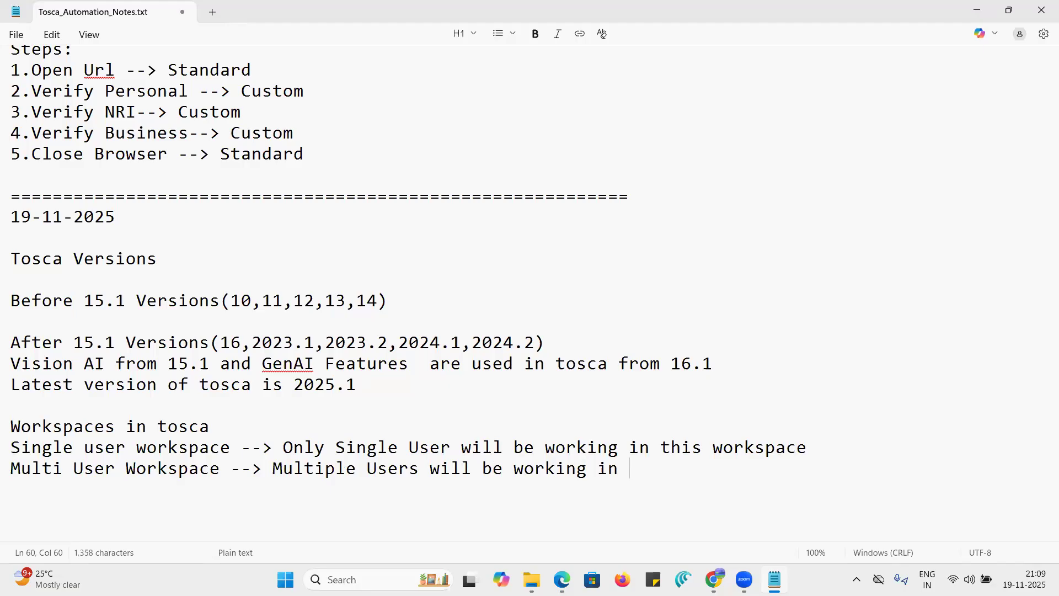
{"action": "type", "text": "this workspace"}
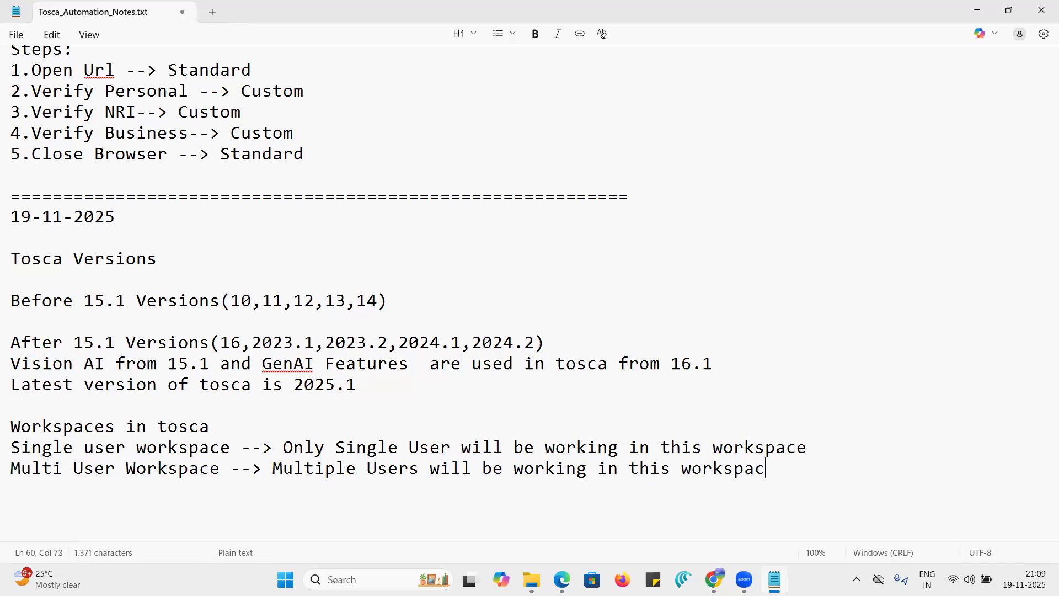
{"action": "type", "text": "."}
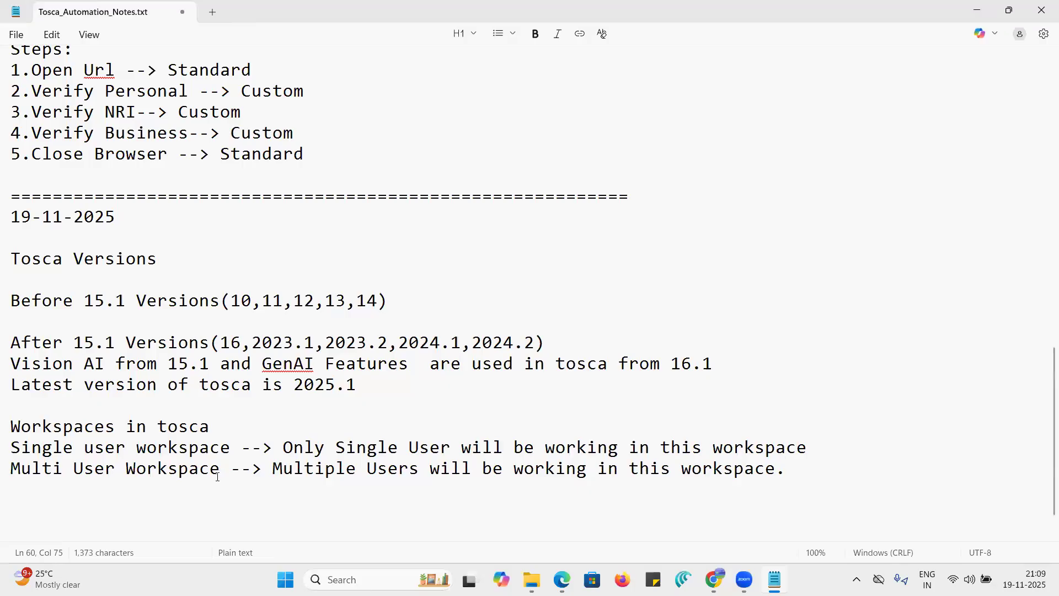
- Launch Tosca Commander and begin creating a new workspace
{"action": "left_click", "coordinate": [342, 579]}
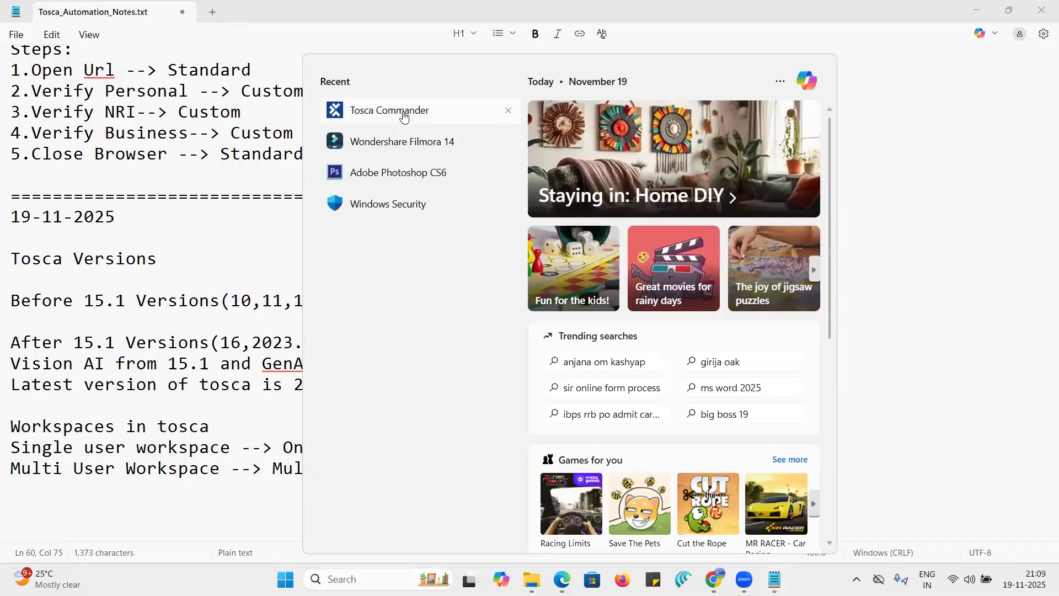
{"action": "left_click", "coordinate": [404, 111]}
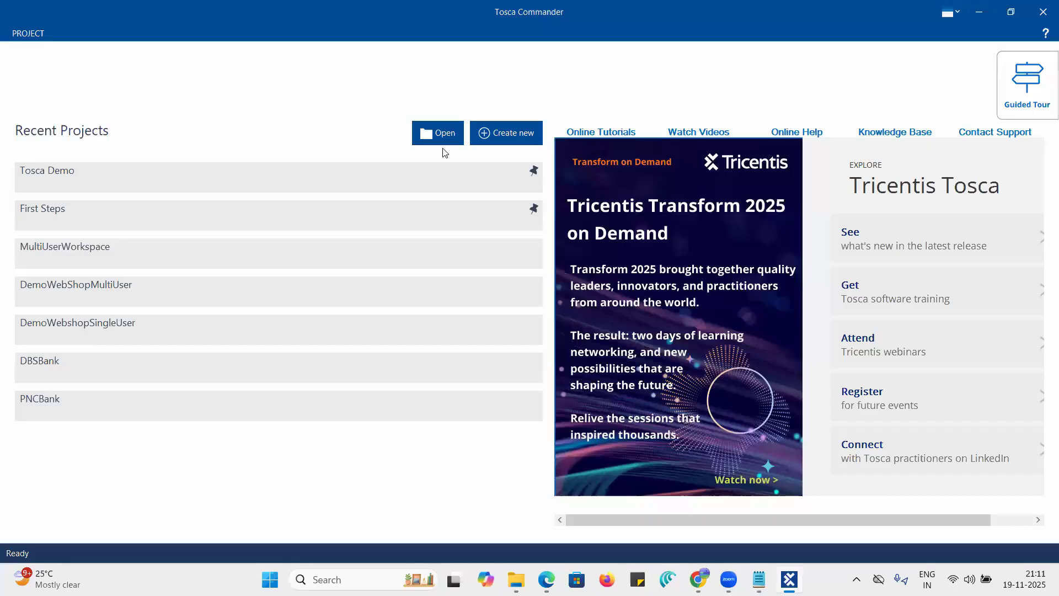
{"action": "left_click", "coordinate": [505, 139]}
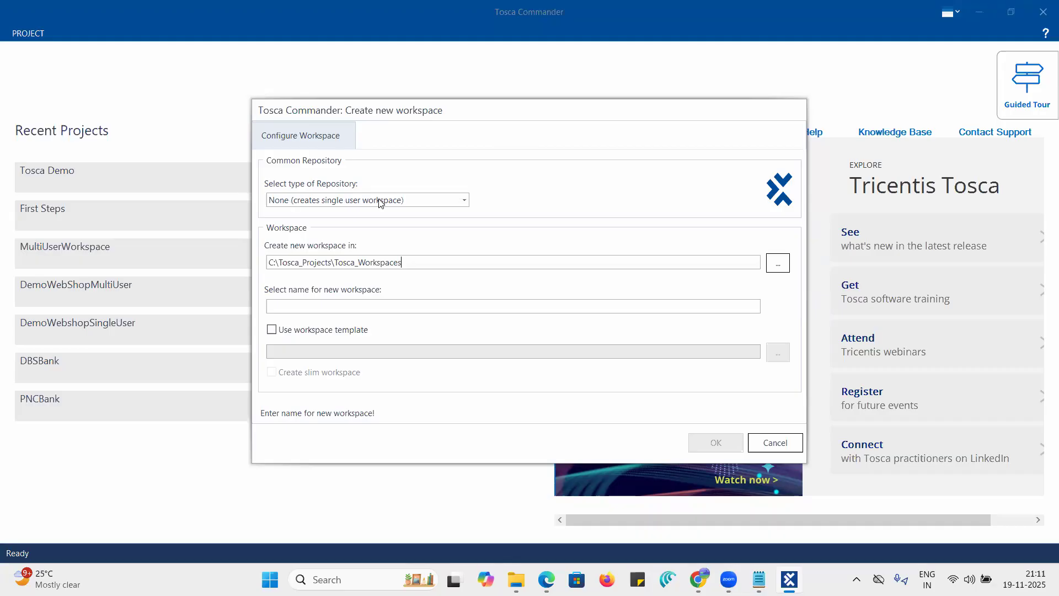
- Review the available repository types for the new workspace and choose MS SQL Server
{"action": "left_click", "coordinate": [464, 201]}
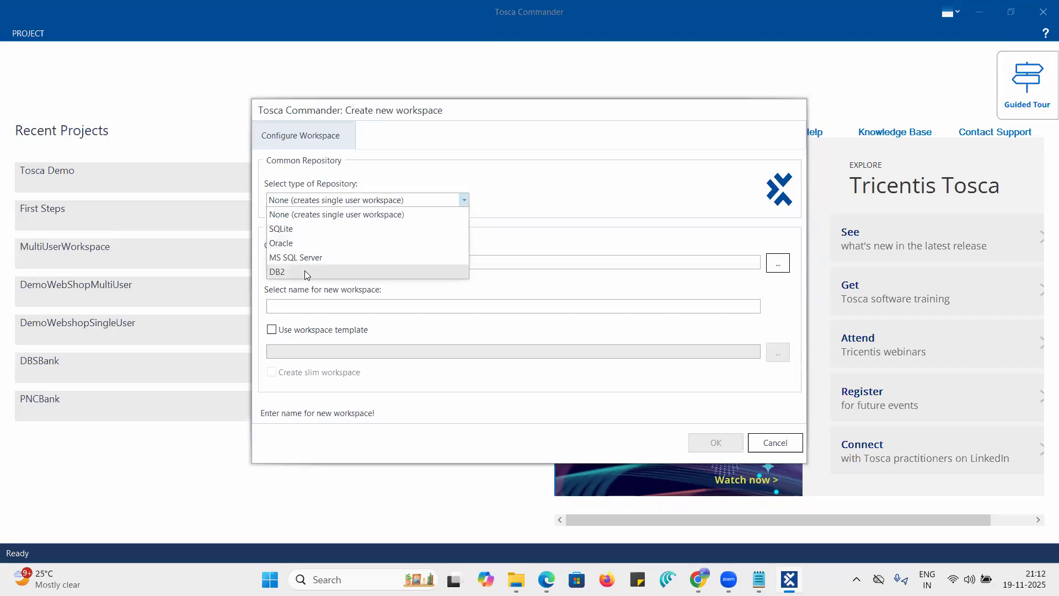
{"action": "left_click", "coordinate": [530, 191]}
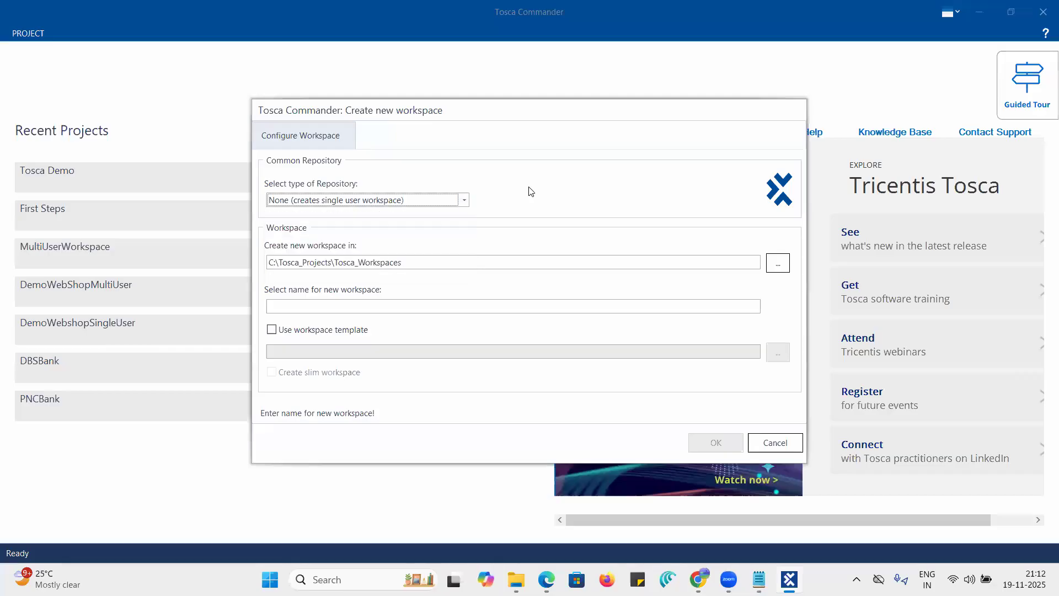
{"action": "left_click", "coordinate": [465, 201]}
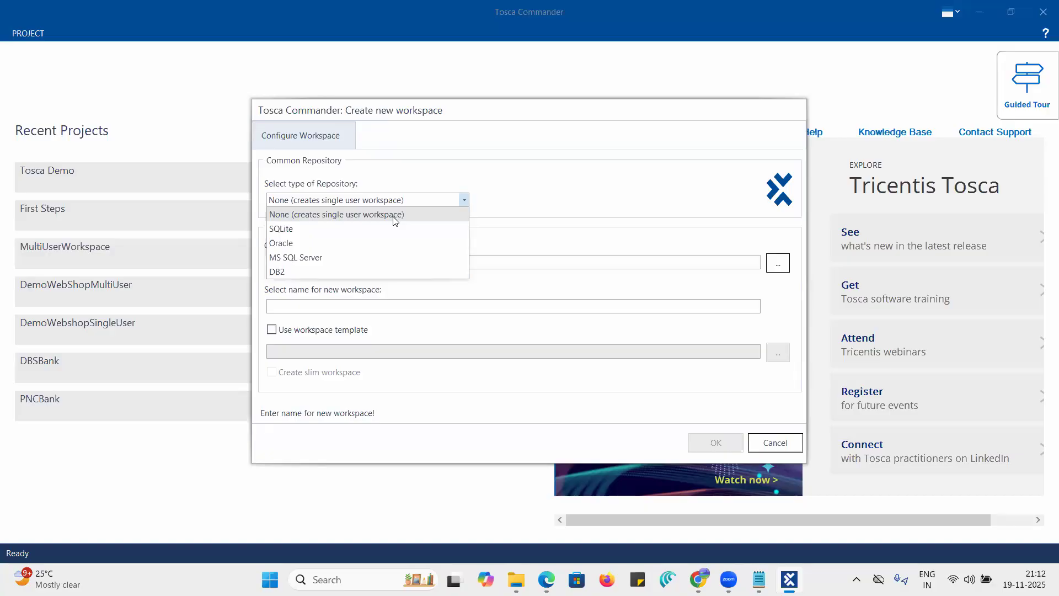
{"action": "left_click", "coordinate": [520, 187]}
{"action": "left_click", "coordinate": [465, 200]}
{"action": "left_click", "coordinate": [318, 257]}
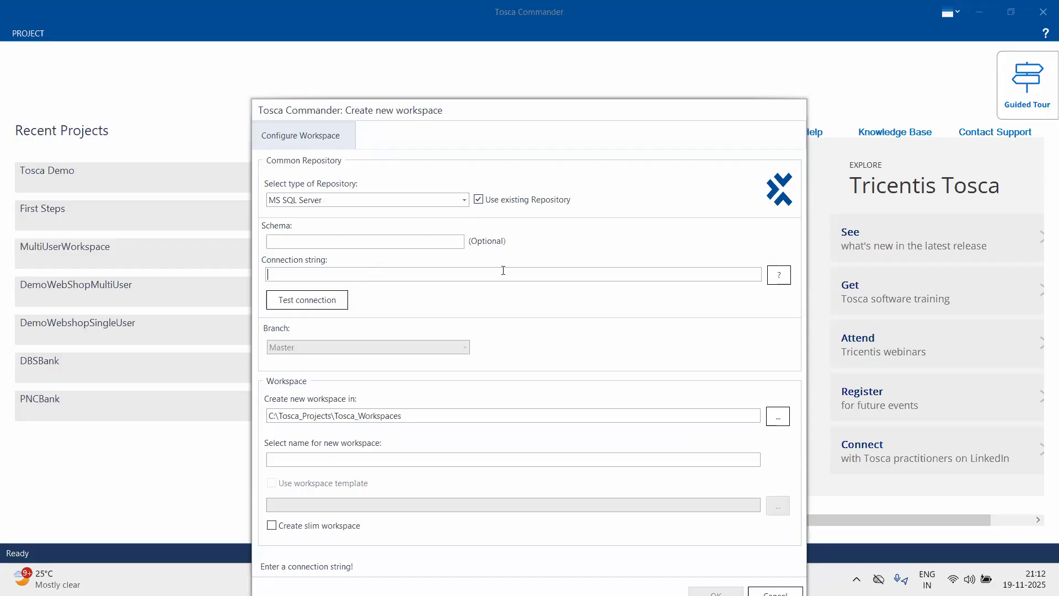
- Fill in the template connection string "Server=;Database=;Uid=;Pwd=;" and test the MS SQL Server connection
{"action": "left_click", "coordinate": [779, 275]}
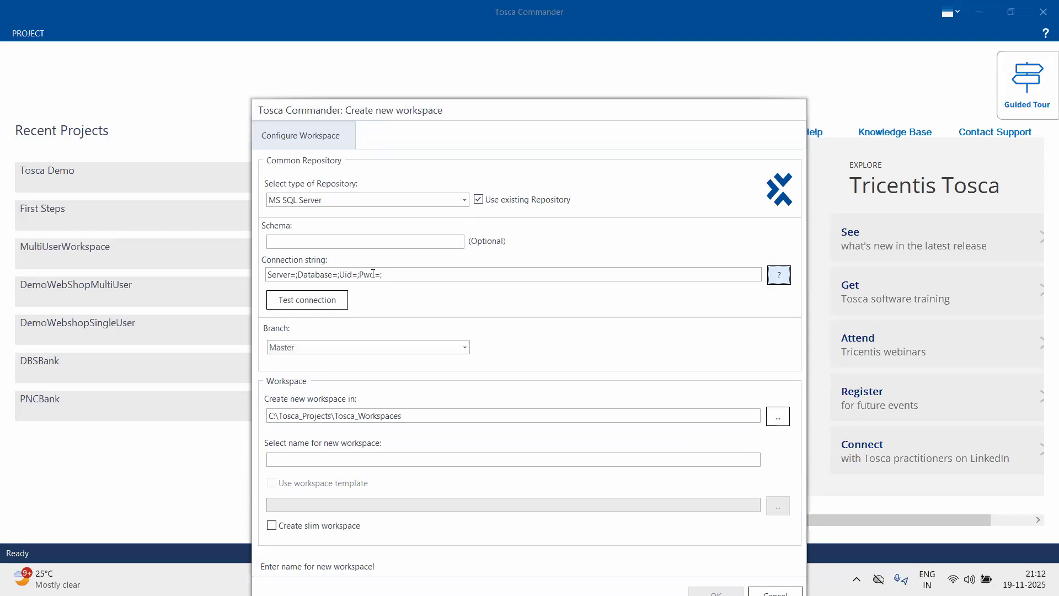
{"action": "left_click", "coordinate": [307, 299]}
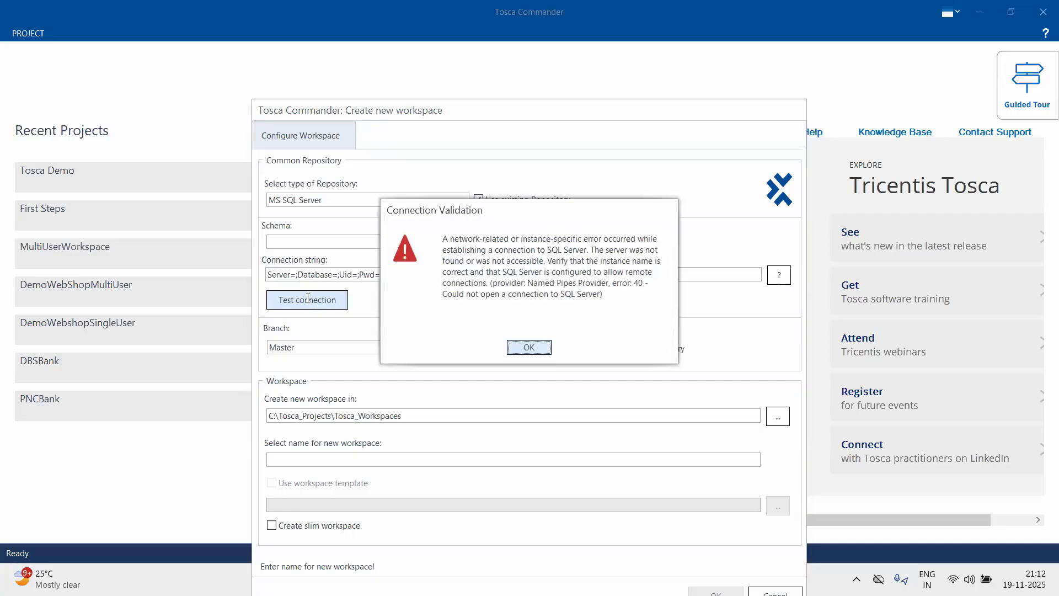
{"action": "left_click", "coordinate": [528, 348]}
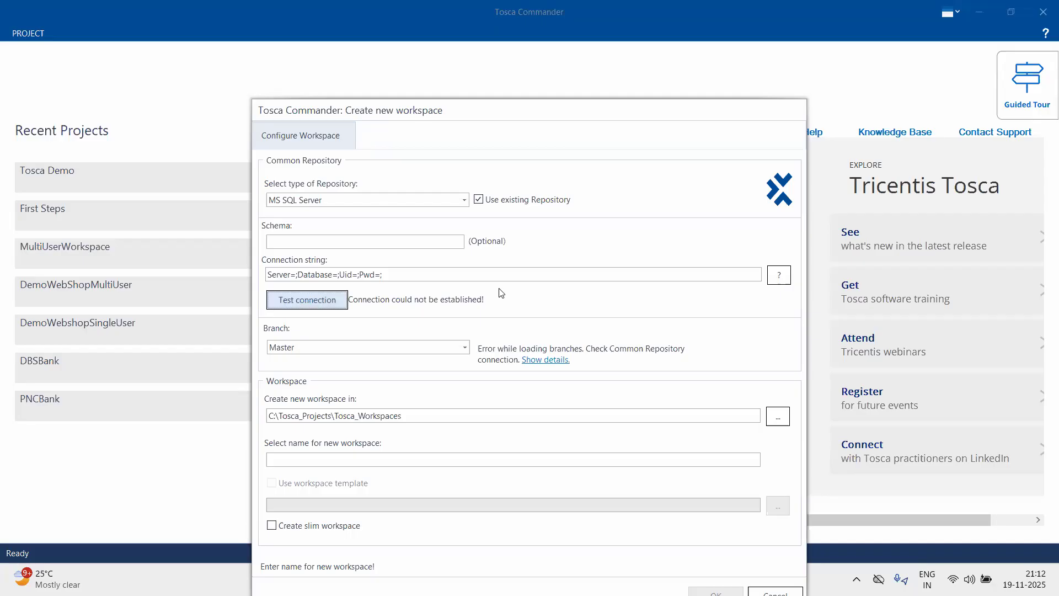
- Configure the new workspace with repository type None (creates single user workspace), the Standard.tsu workspace template and the name Demo
{"action": "left_click", "coordinate": [463, 200]}
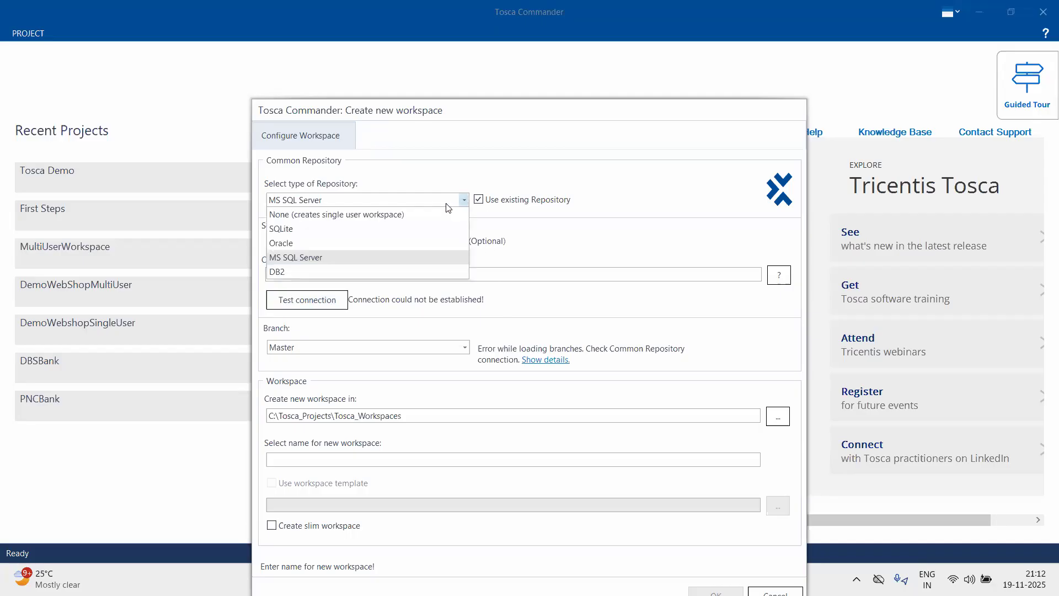
{"action": "left_click", "coordinate": [427, 214]}
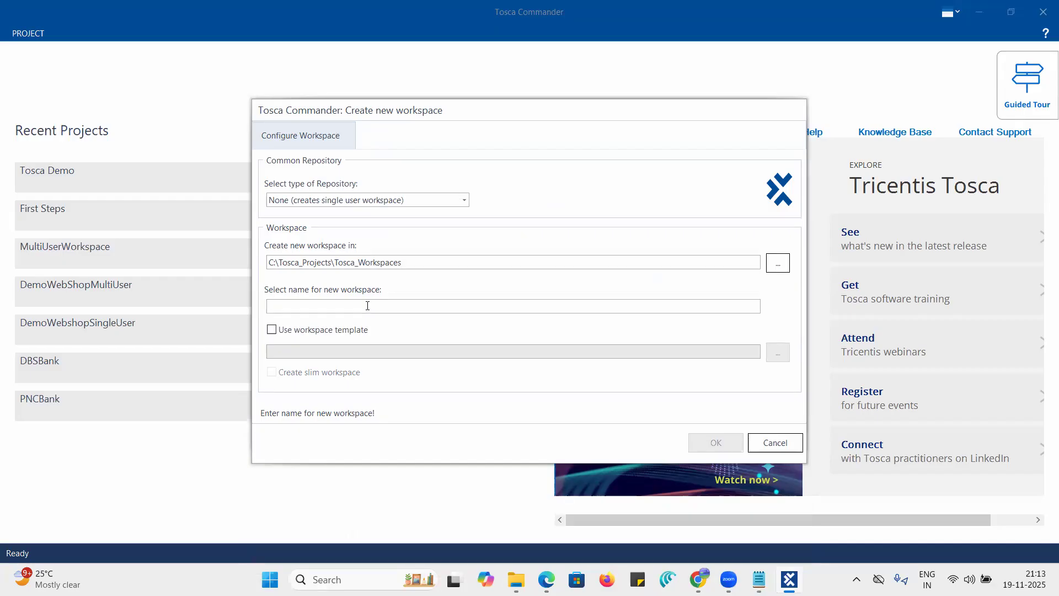
{"action": "left_click", "coordinate": [272, 333]}
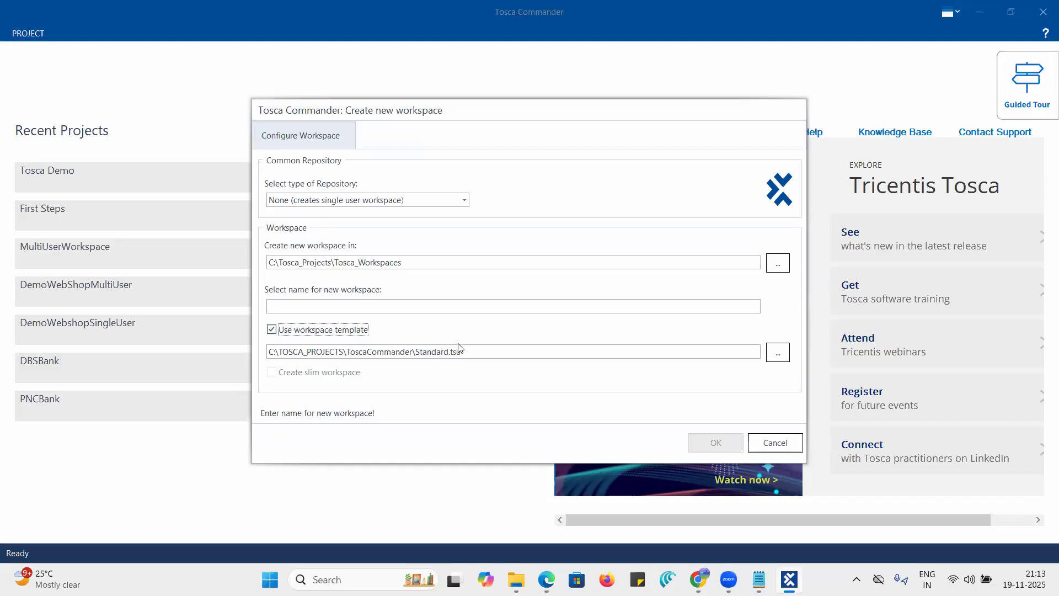
{"action": "left_click", "coordinate": [348, 305]}
{"action": "type", "text": "Demo"}
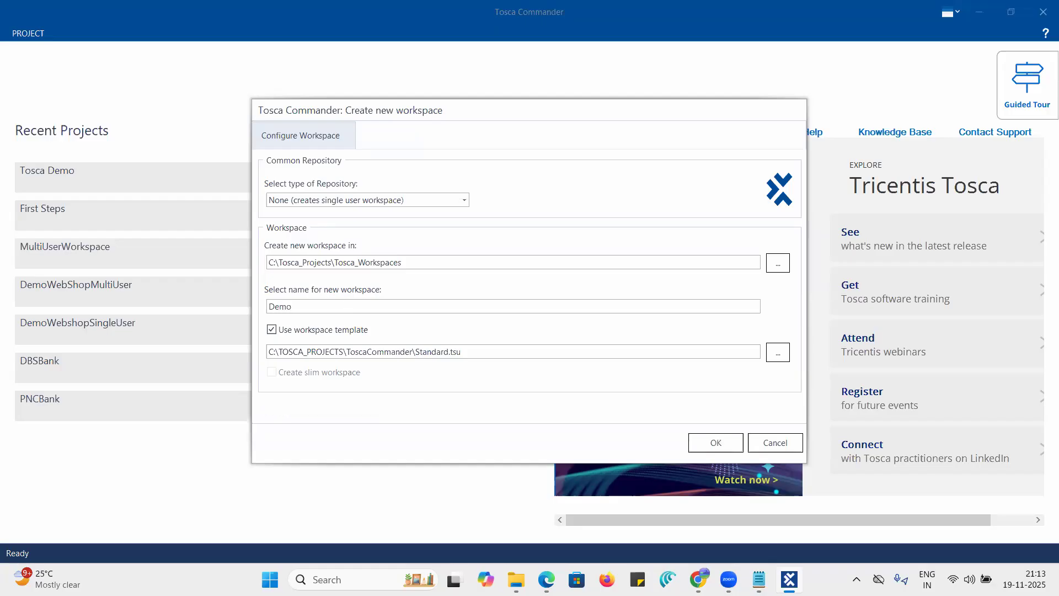
{"action": "type", "text": " November"}
- Complete the single user workspace's name as Demo November, create the workspace and view its Home commands
{"action": "left_click", "coordinate": [715, 448]}
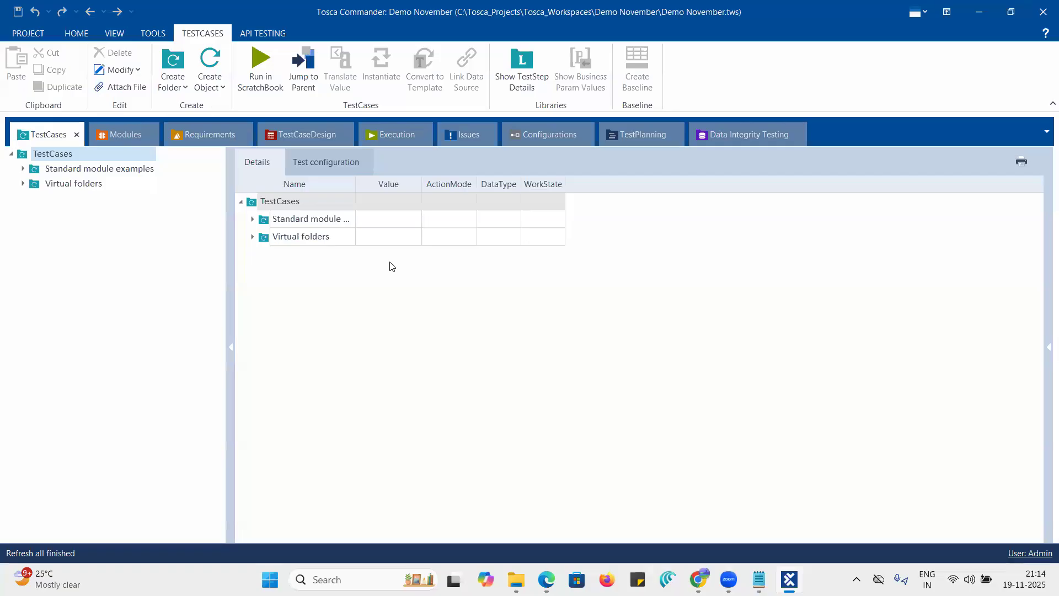
{"action": "left_click", "coordinate": [77, 34]}
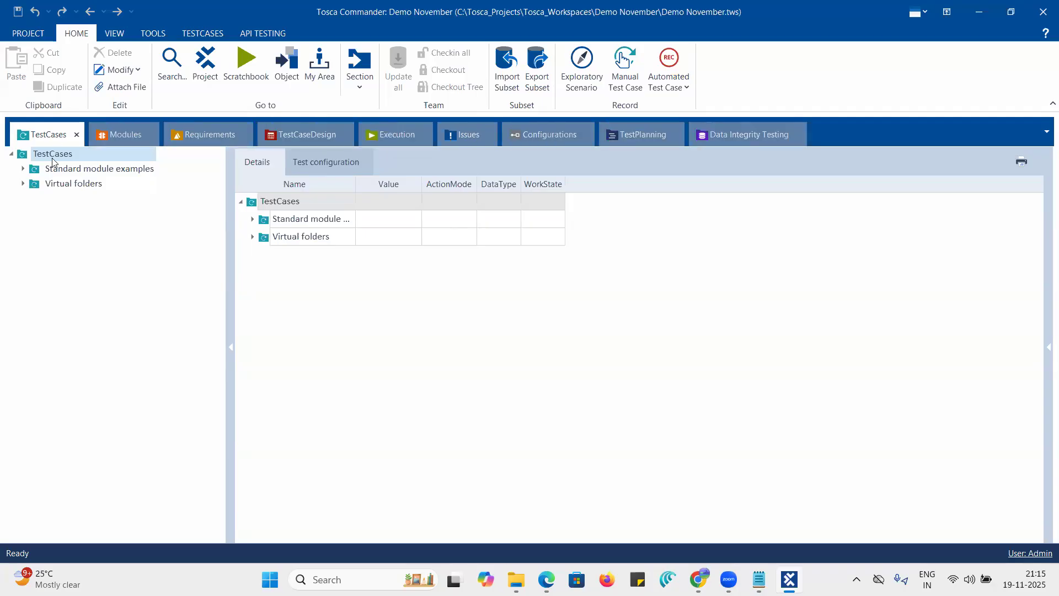
- Close the open project and begin creating another workspace with SQLite as the repository type
{"action": "left_click", "coordinate": [17, 33]}
{"action": "left_click", "coordinate": [31, 216]}
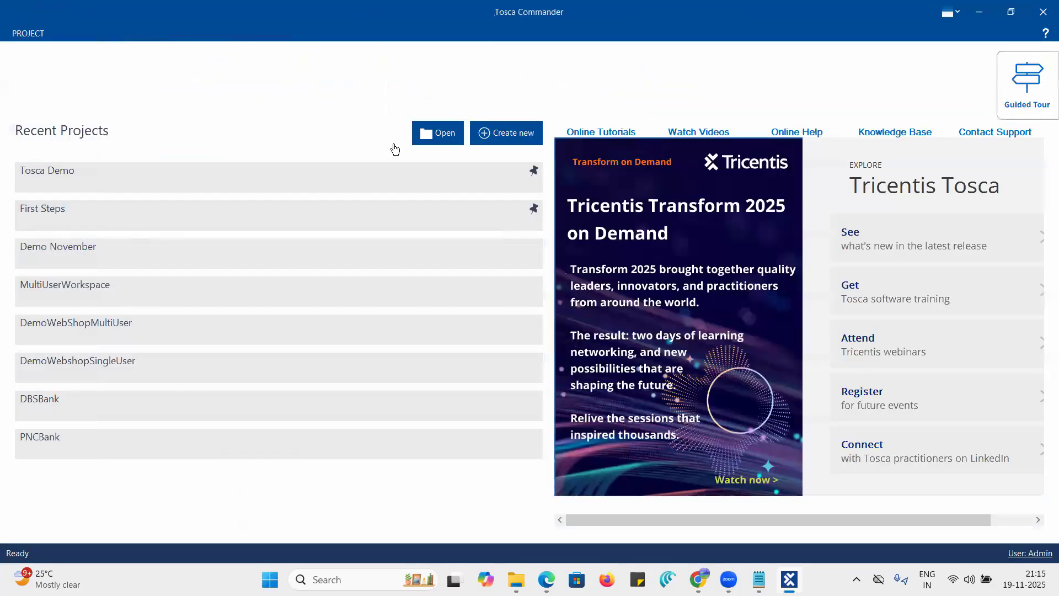
{"action": "left_click", "coordinate": [503, 137]}
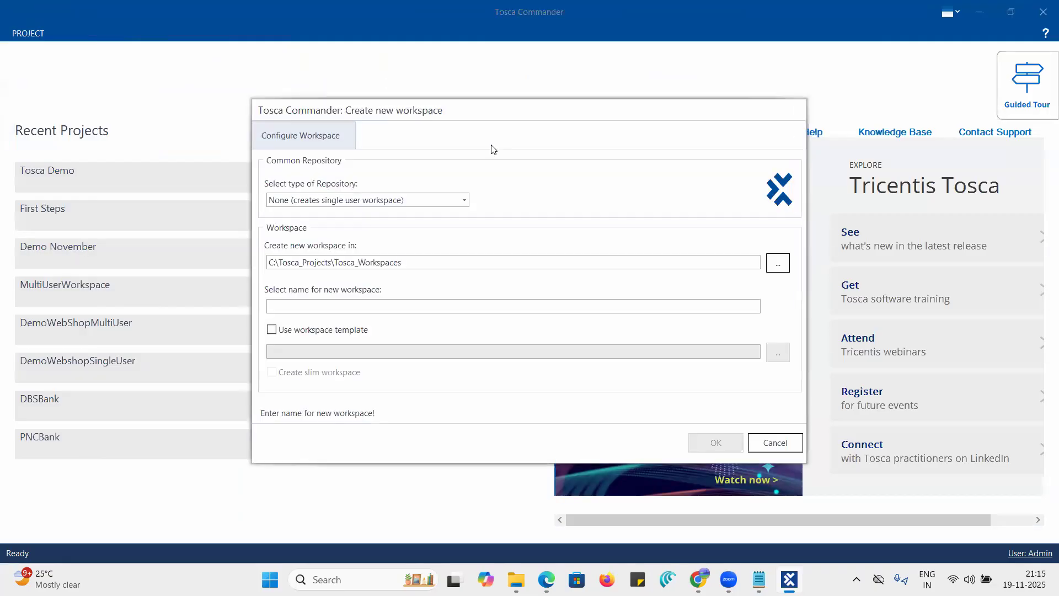
{"action": "left_click", "coordinate": [464, 201]}
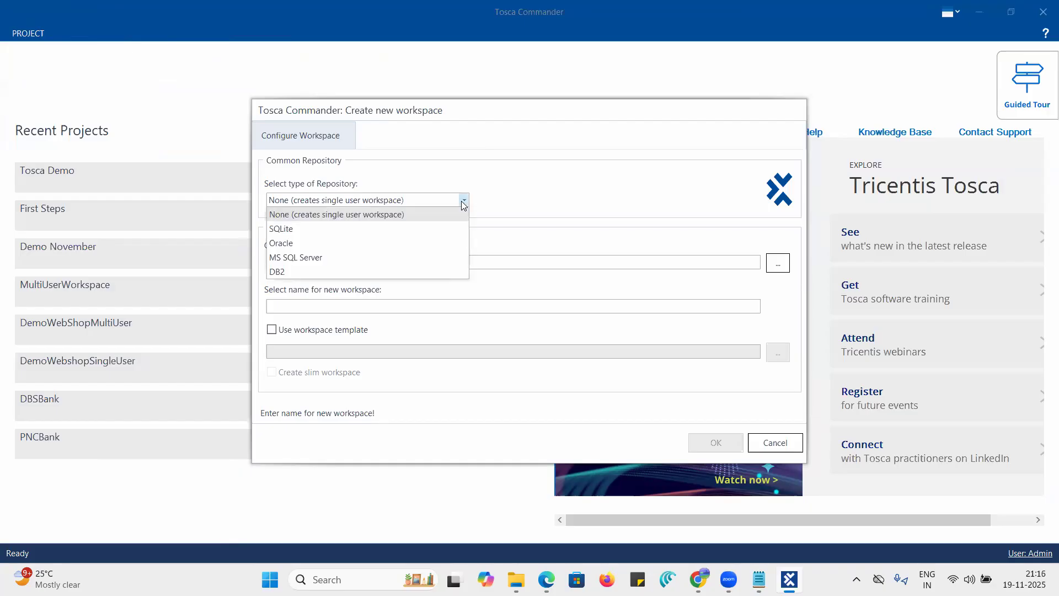
{"action": "left_click", "coordinate": [281, 230]}
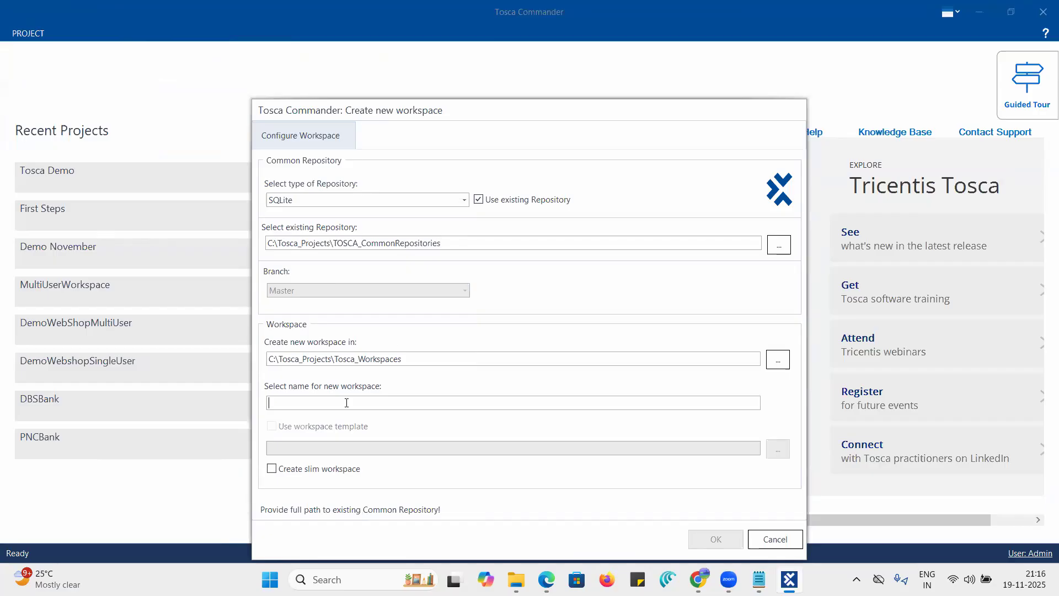
- Name the new workspace Multiuser November and enable the Create slim workspace option
{"action": "type", "text": "Multiuser November"}
{"action": "left_click", "coordinate": [272, 470]}
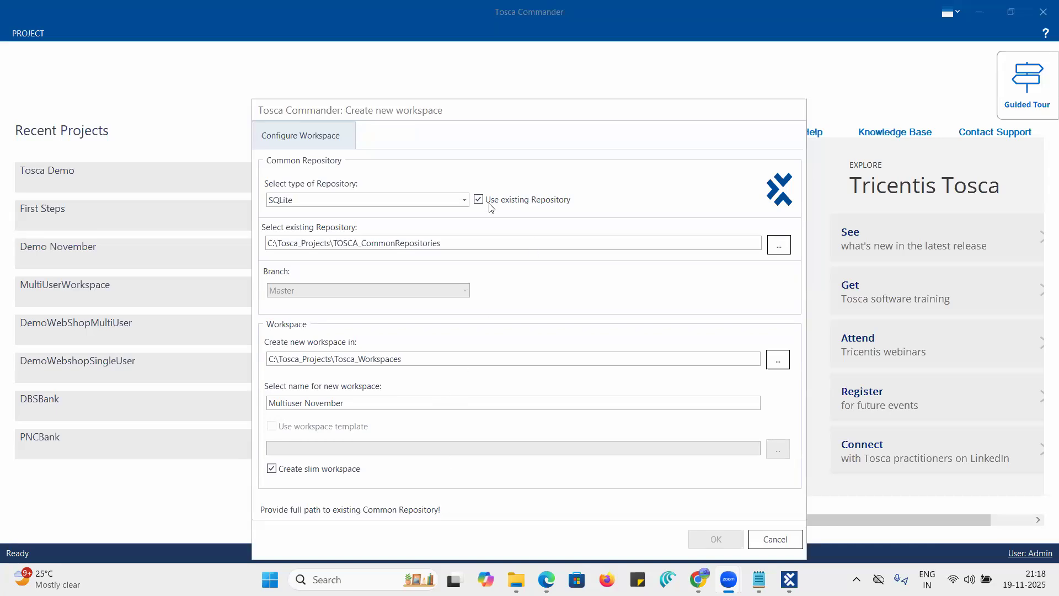
- Change the repository type to Oracle to view its connection settings, and return to SQLite
{"action": "left_click", "coordinate": [464, 201]}
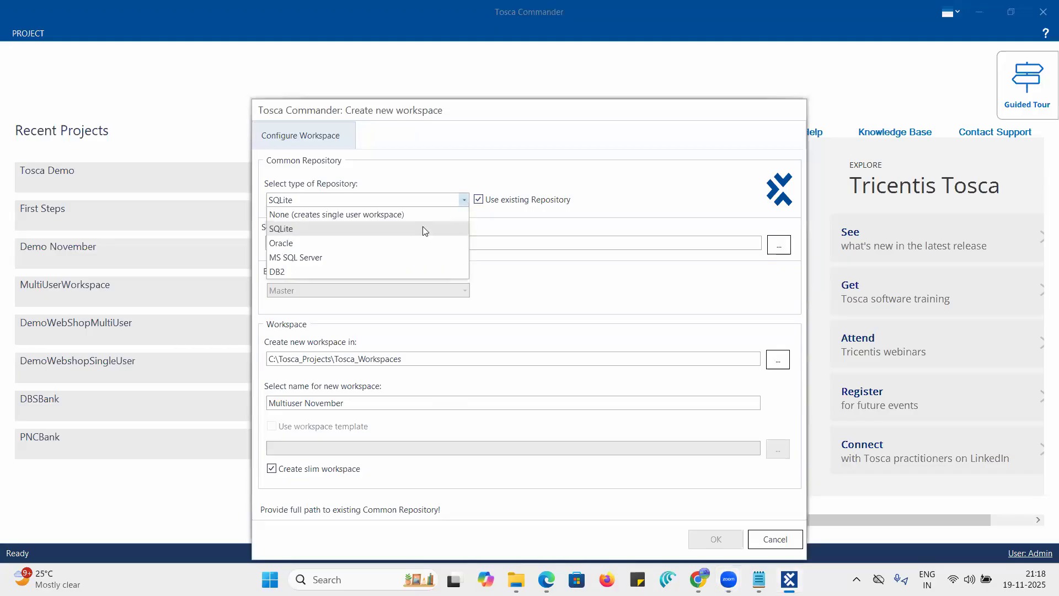
{"action": "left_click", "coordinate": [391, 243]}
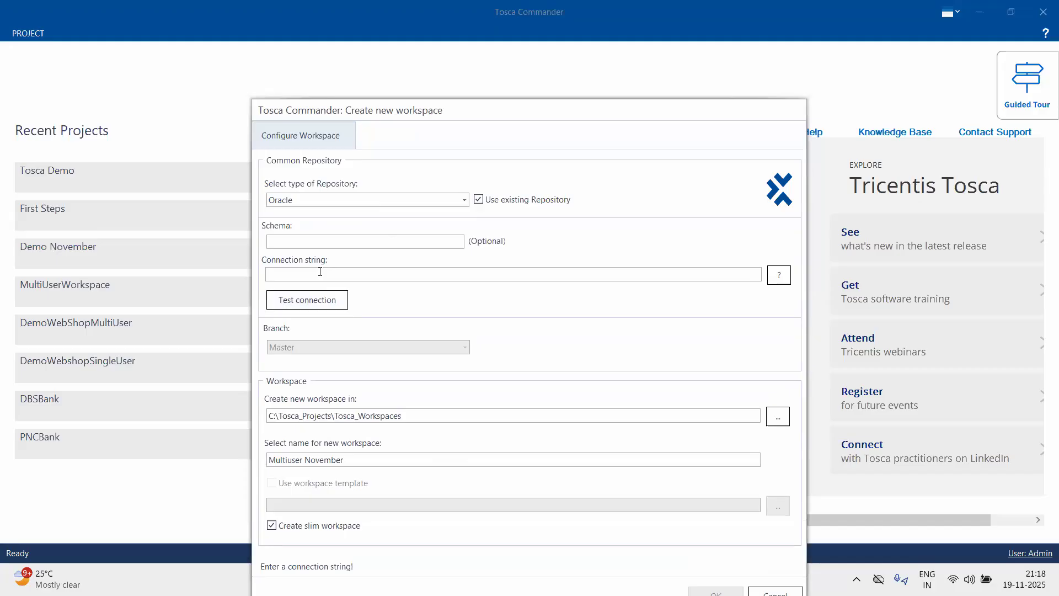
{"action": "left_click", "coordinate": [462, 200]}
{"action": "left_click", "coordinate": [392, 231]}
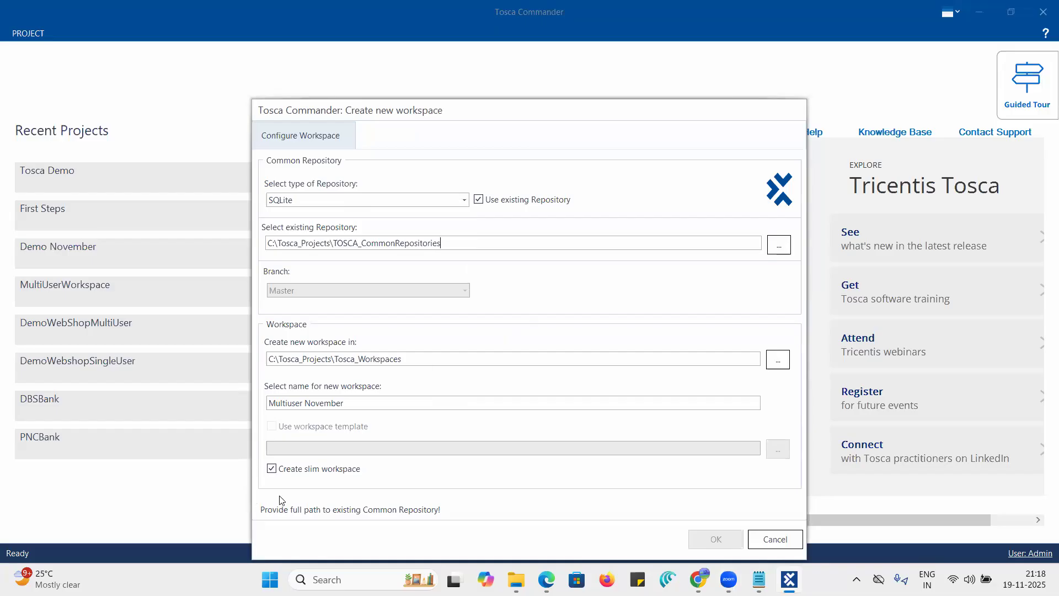
- Disable the Create slim workspace option and compare the settings with and without Use existing Repository
{"action": "left_click", "coordinate": [272, 469]}
{"action": "left_click", "coordinate": [460, 358]}
{"action": "left_click", "coordinate": [478, 201]}
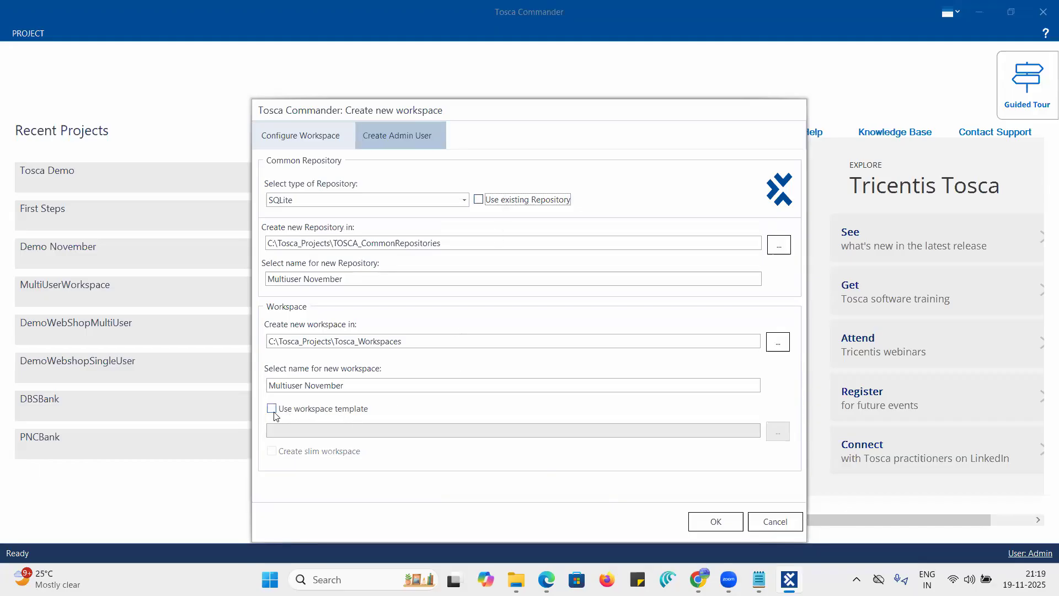
{"action": "left_click", "coordinate": [479, 200]}
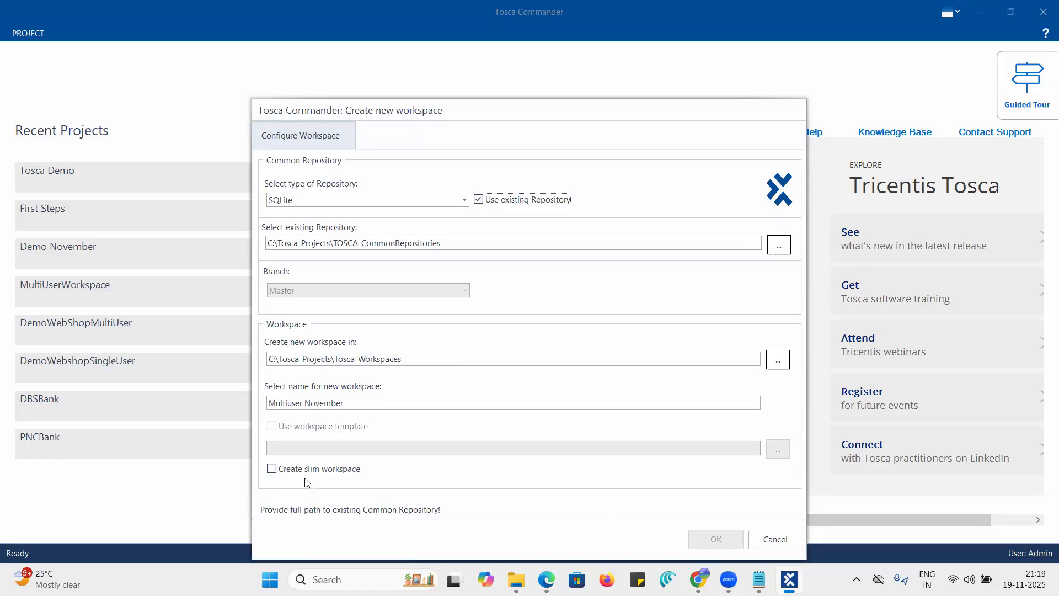
- Create the Multiuser November workspace with a new SQLite repository and the Standard.tsu template, and log in as Admin
{"action": "left_click", "coordinate": [478, 201]}
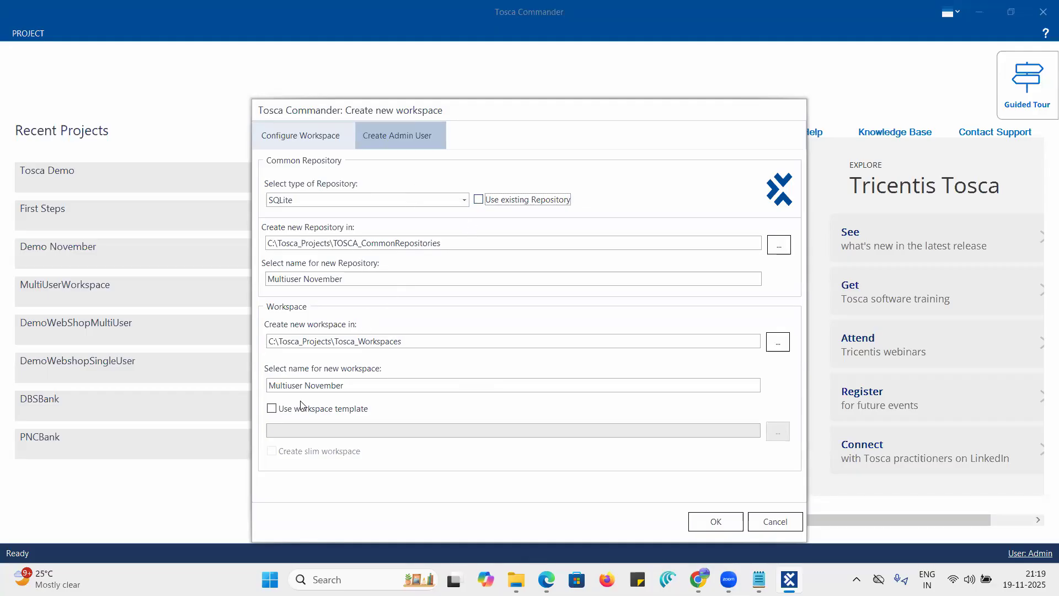
{"action": "left_click", "coordinate": [272, 409]}
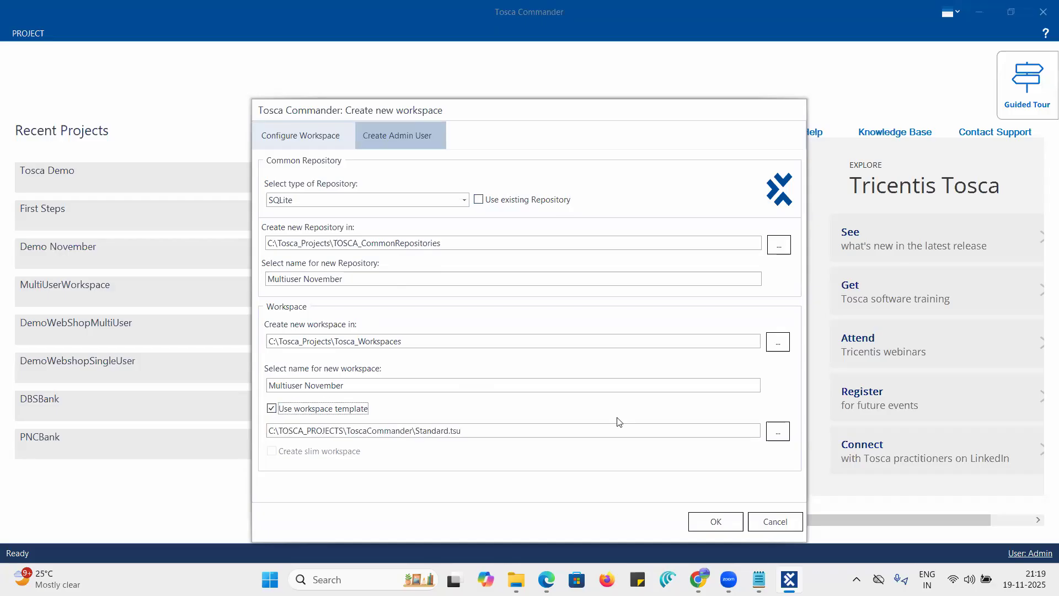
{"action": "left_click", "coordinate": [717, 523]}
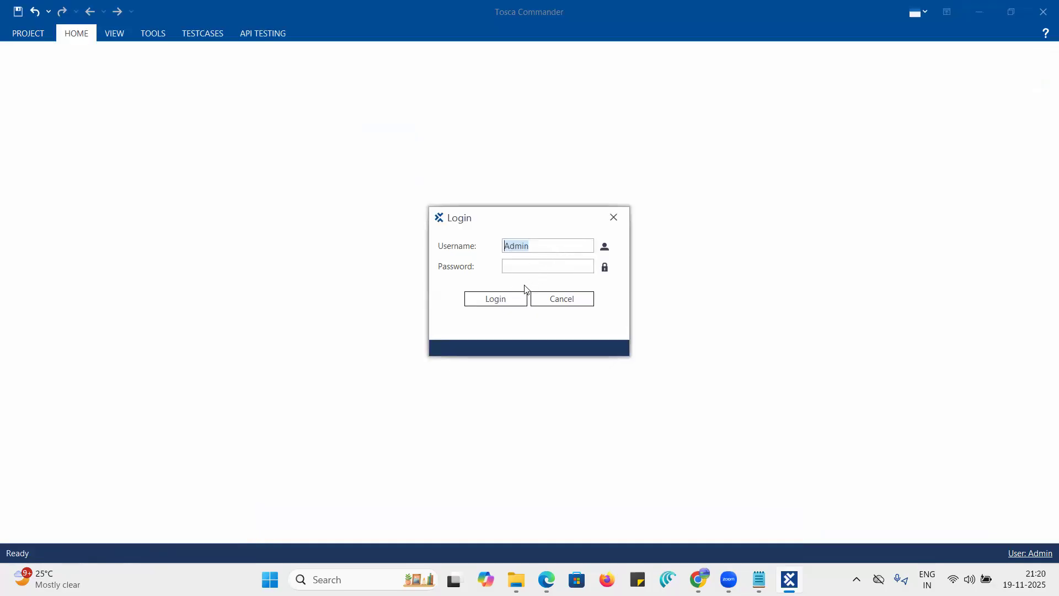
{"action": "left_click", "coordinate": [493, 300]}
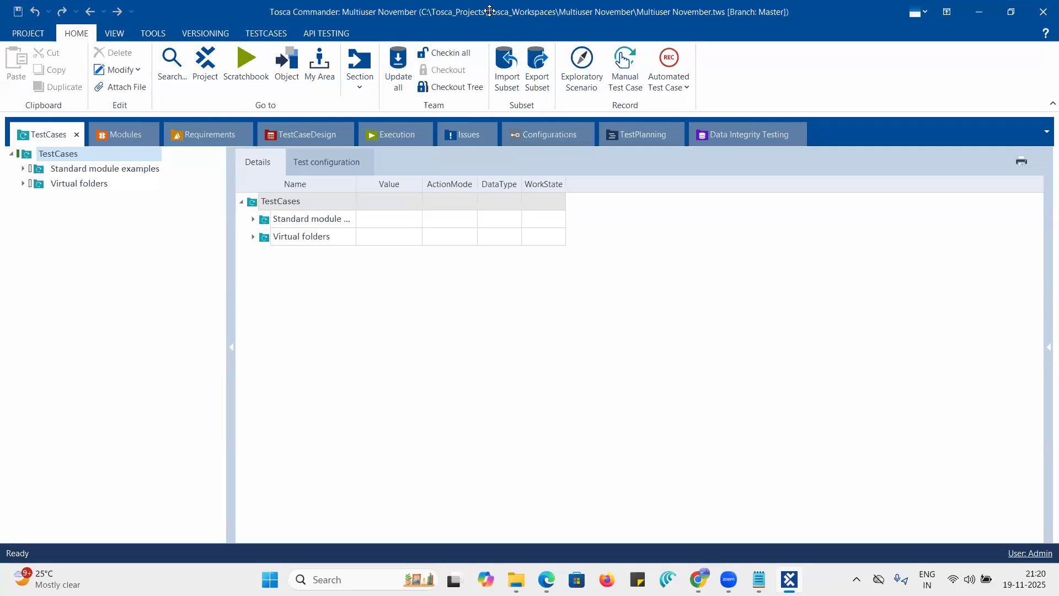
- Look through the Requirements, TestCaseDesign, Execution and TestCases sections of the multi-user workspace
{"action": "left_click", "coordinate": [441, 41]}
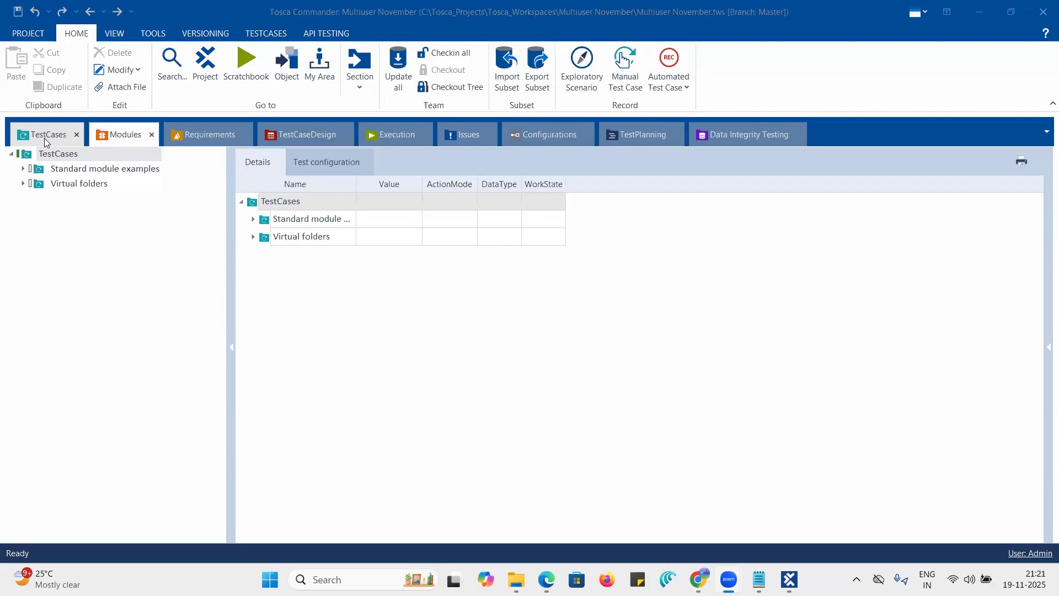
{"action": "left_click", "coordinate": [210, 134]}
{"action": "left_click", "coordinate": [307, 133]}
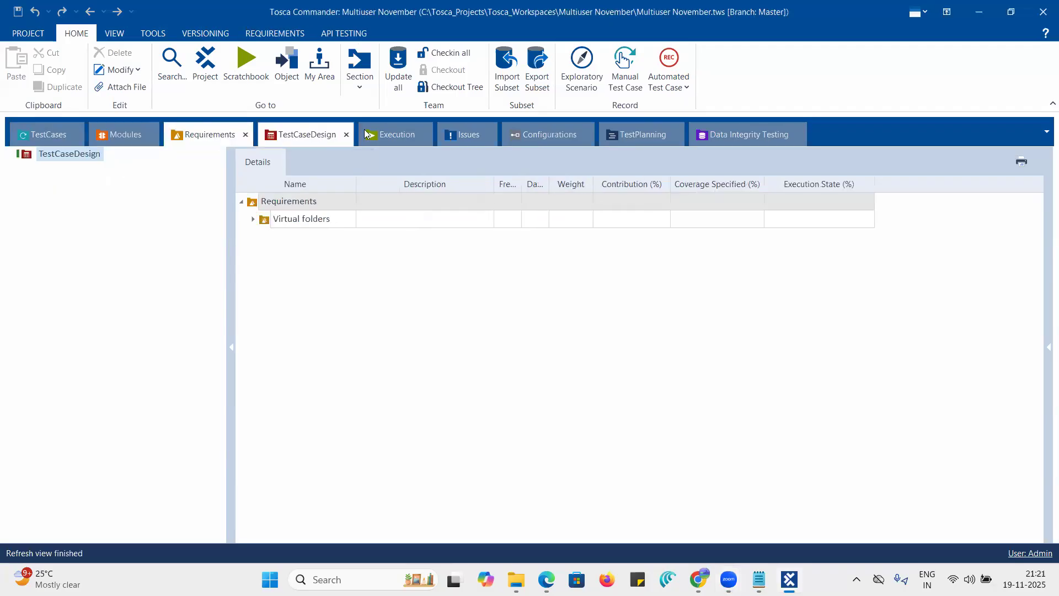
{"action": "left_click", "coordinate": [411, 134]}
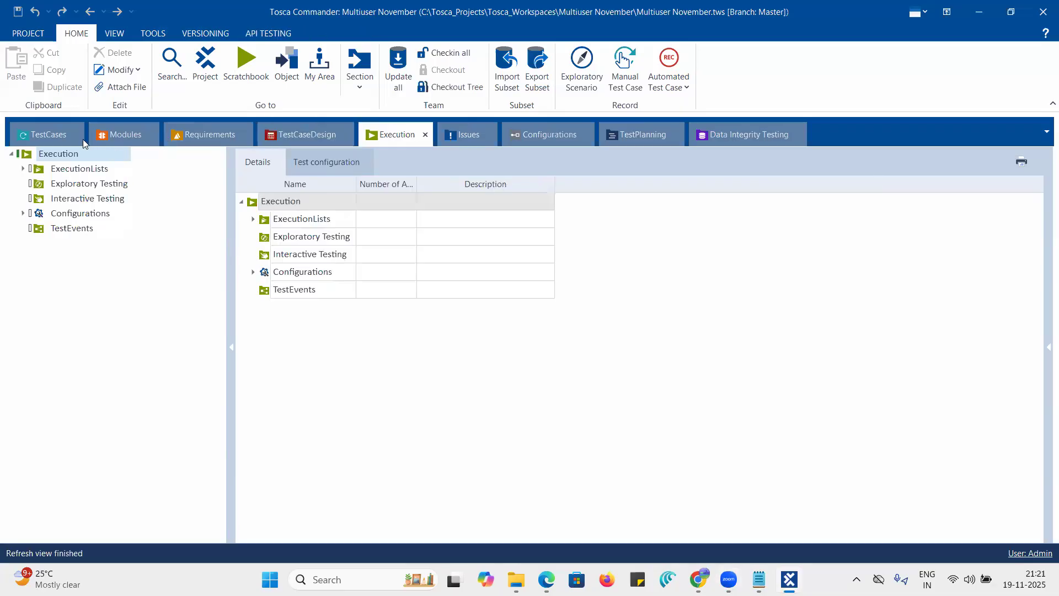
{"action": "left_click", "coordinate": [61, 138]}
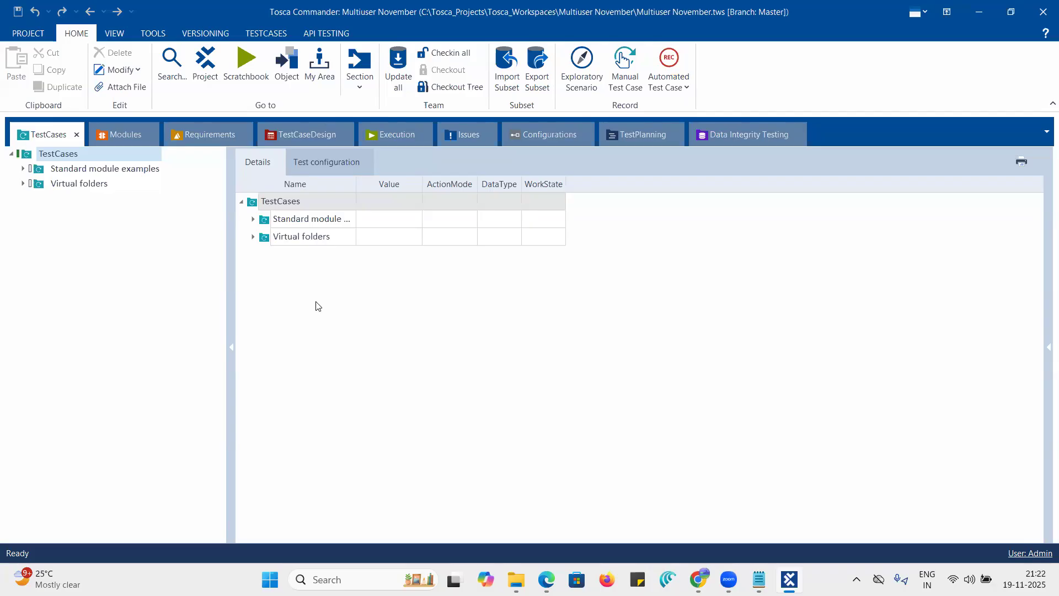
- Switch to the Tosca_Automation_Notes.txt file in Notepad and start a new paragraph below the Multi User Workspace line
{"action": "left_click", "coordinate": [759, 579]}
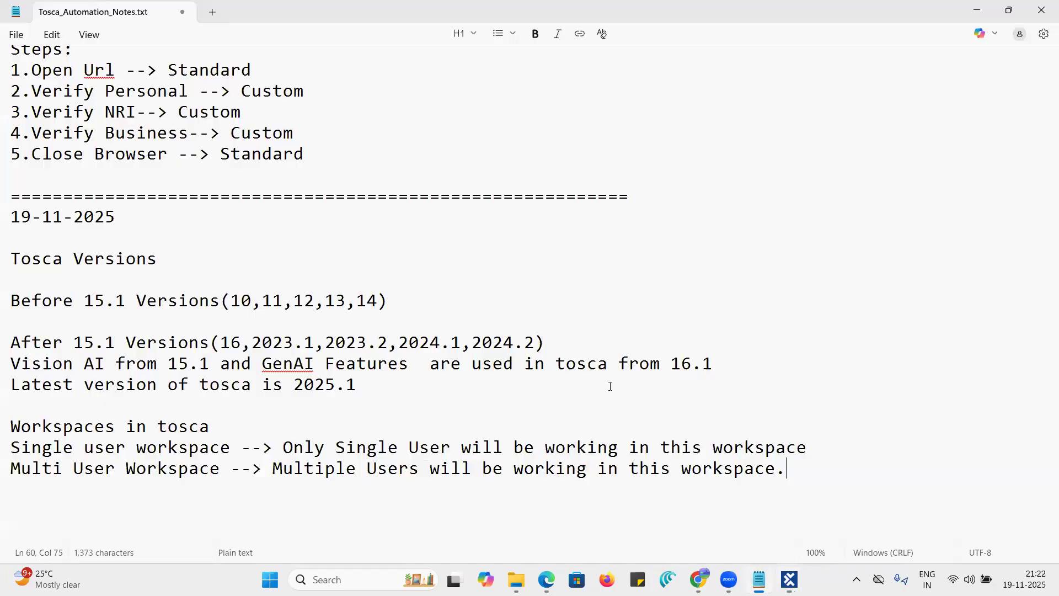
{"action": "scroll", "coordinate": [548, 391], "scroll_direction": "down", "scroll_amount": 1}
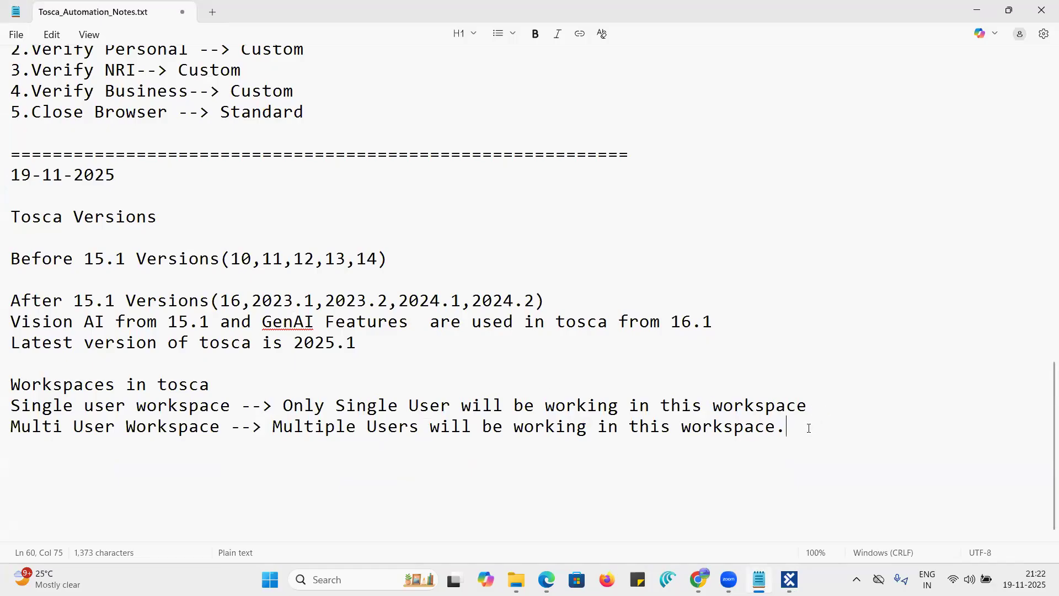
{"action": "key", "text": "Return"}
{"action": "key", "text": "Return"}
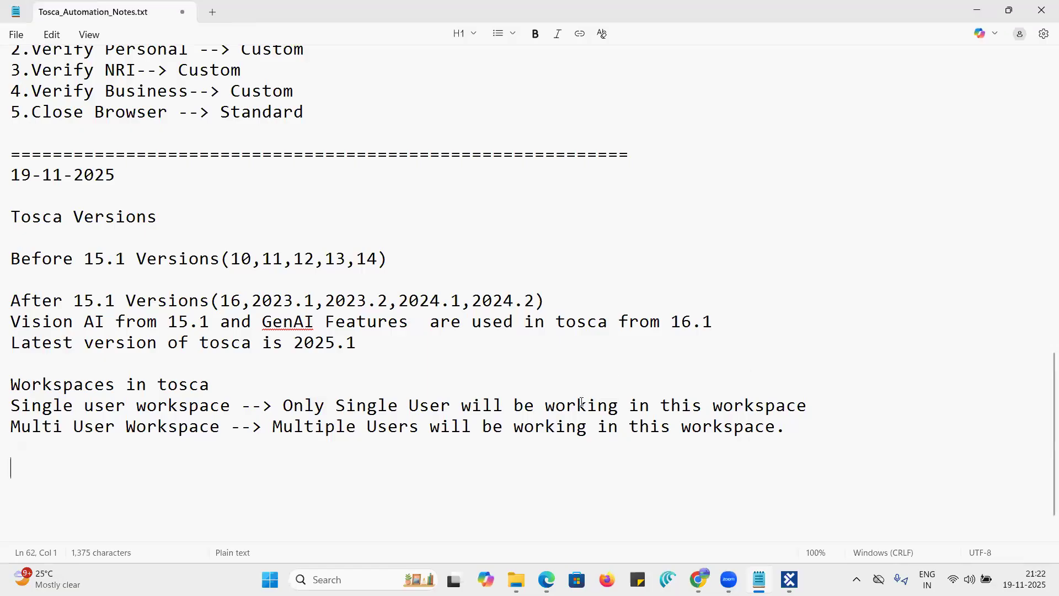